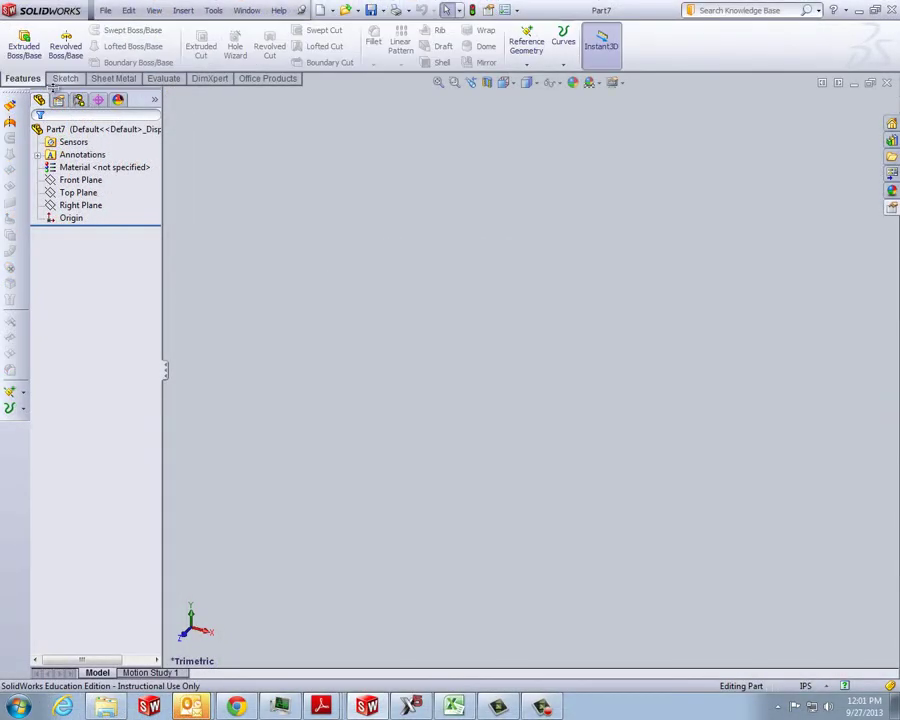
Show the Sketch tools and select Top Plane in the FeatureManager tree
{"action": "left_click", "coordinate": [70, 79]}
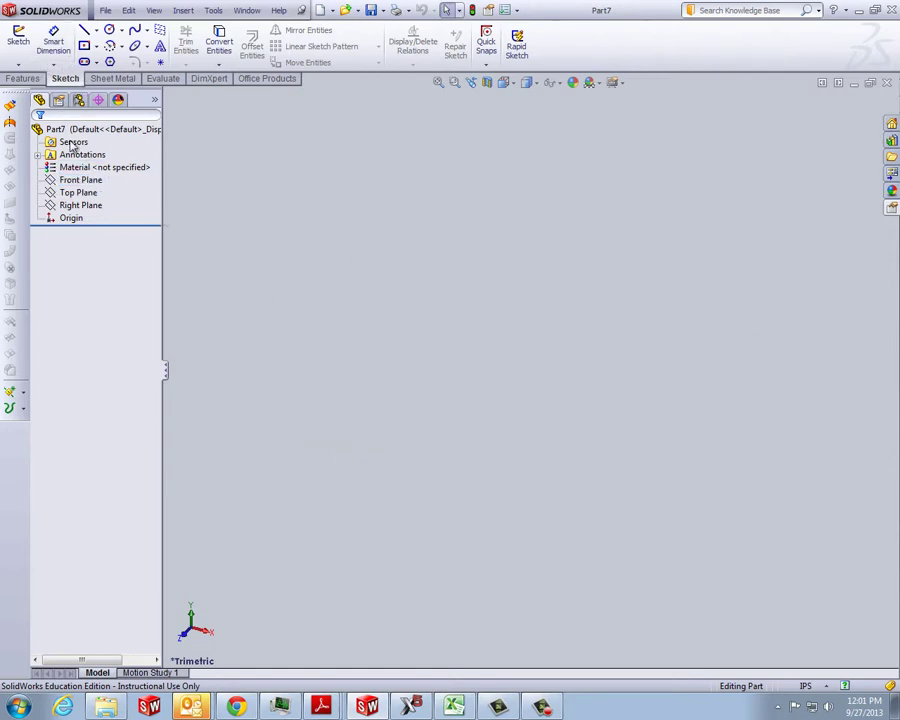
{"action": "left_click", "coordinate": [73, 193]}
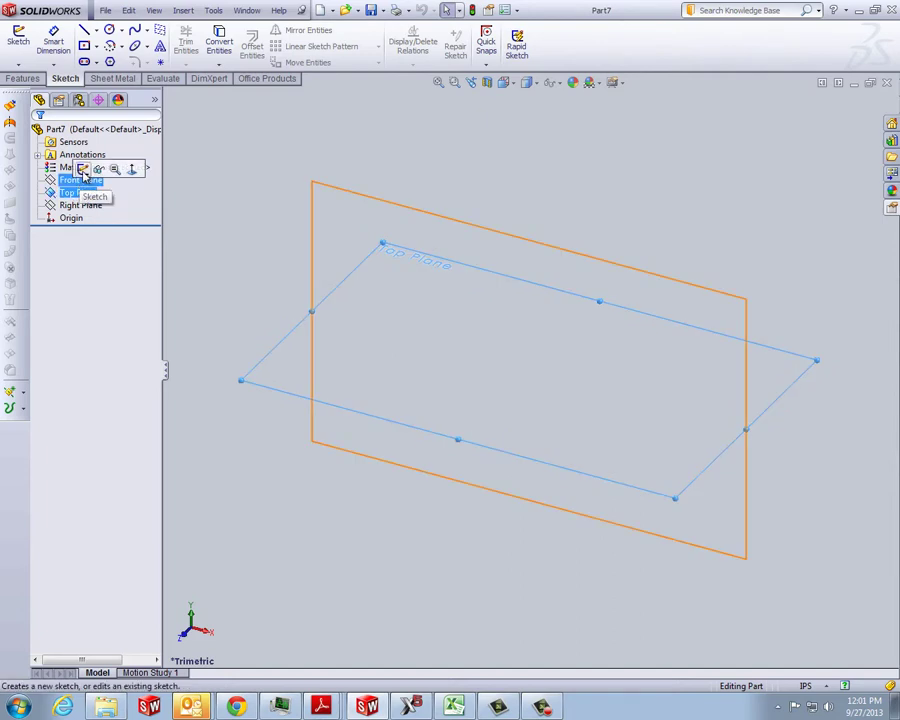
Start a sketch on Top Plane and draw a center rectangle centred on the origin
{"action": "left_click", "coordinate": [74, 167]}
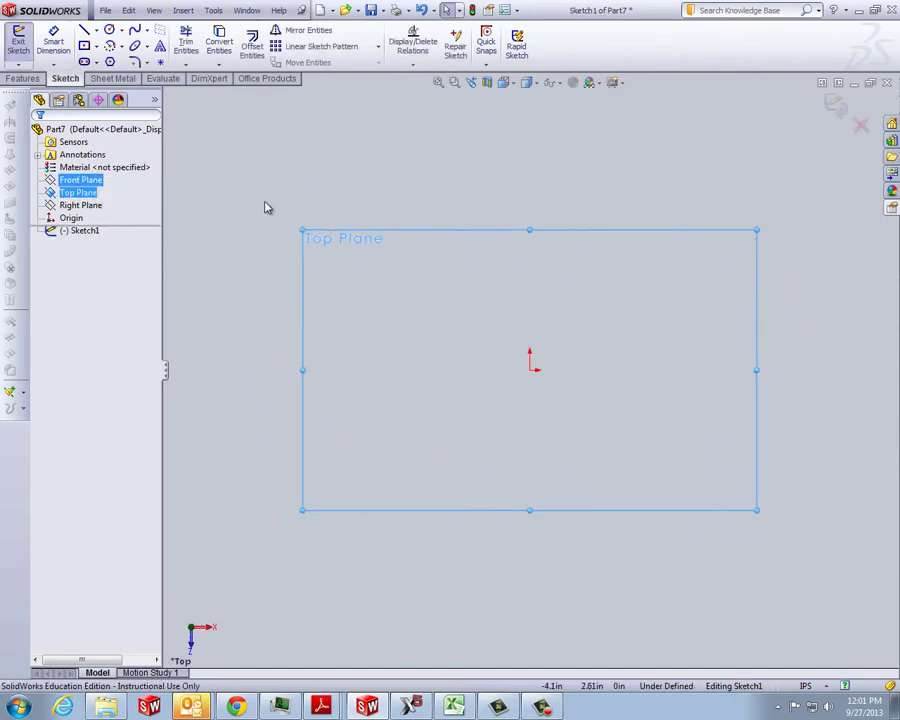
{"action": "left_click", "coordinate": [263, 205]}
{"action": "left_click", "coordinate": [84, 46]}
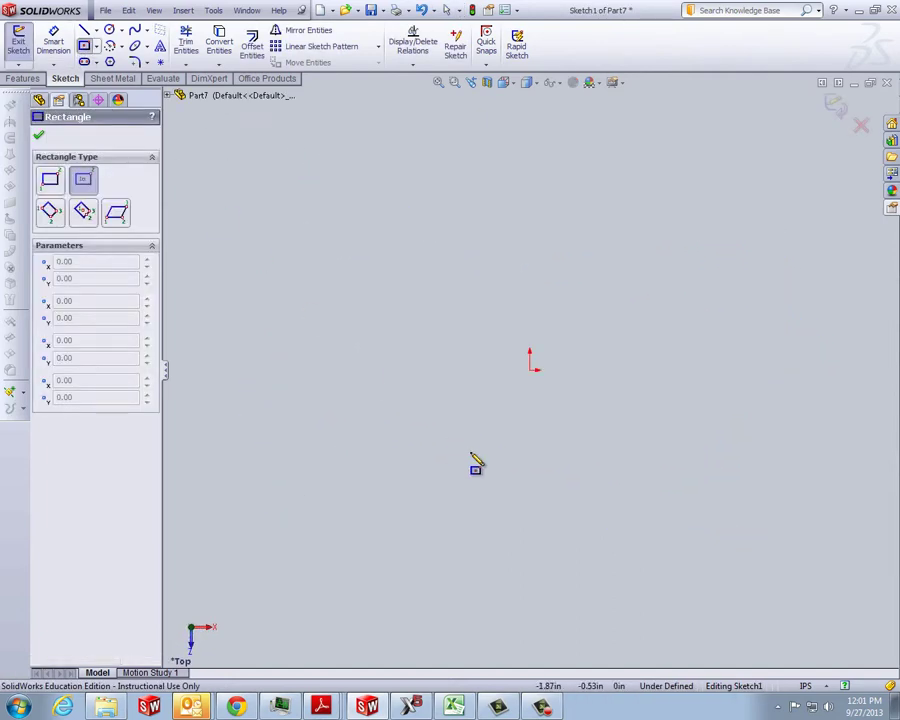
{"action": "left_click", "coordinate": [531, 371]}
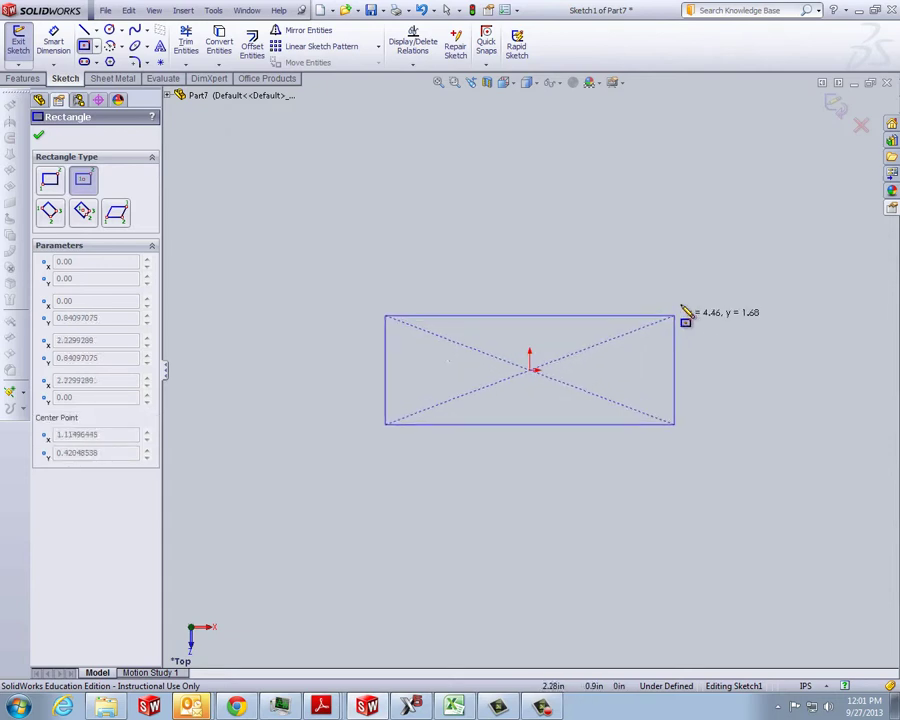
{"action": "left_click", "coordinate": [747, 198]}
Dimension the rectangle's top and right edges at 10 in each, making a 10 x 10 square
{"action": "key", "text": "Escape"}
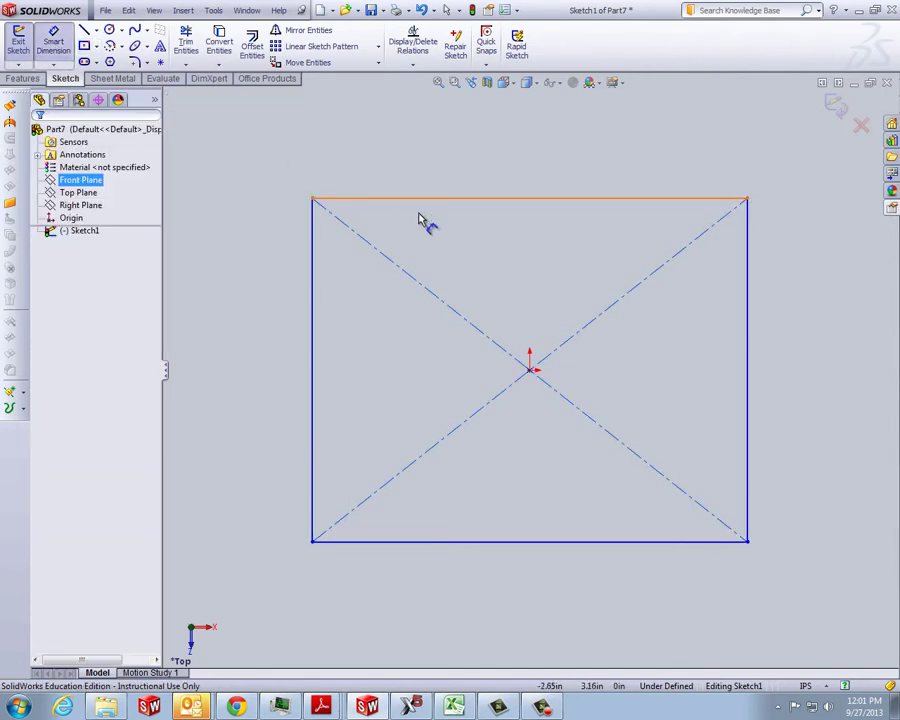
{"action": "left_click", "coordinate": [440, 198]}
{"action": "left_click", "coordinate": [452, 165]}
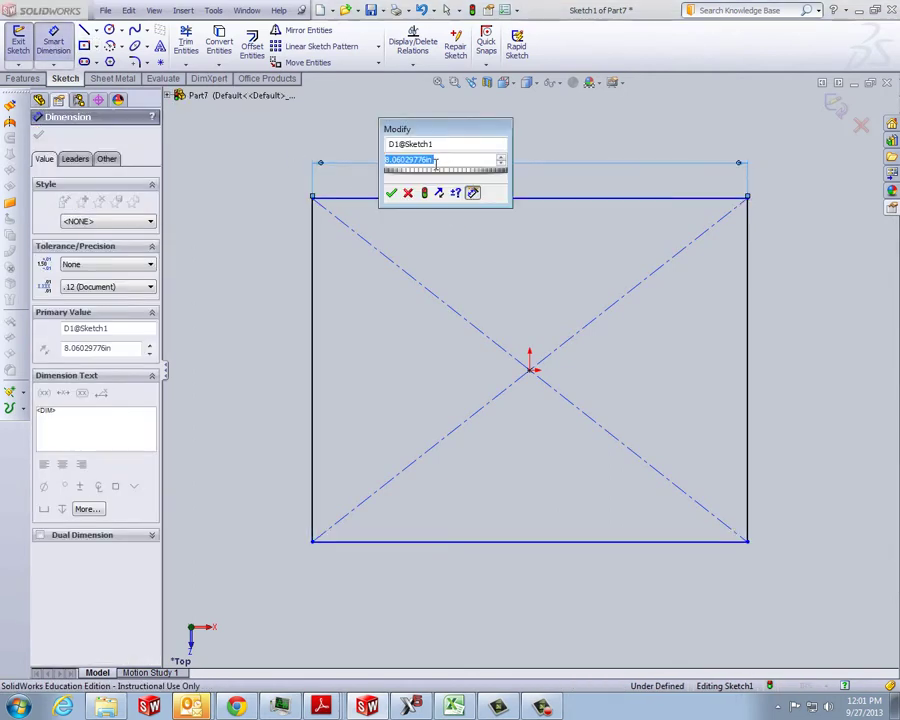
{"action": "type", "text": "10"}
{"action": "key", "text": "Return"}
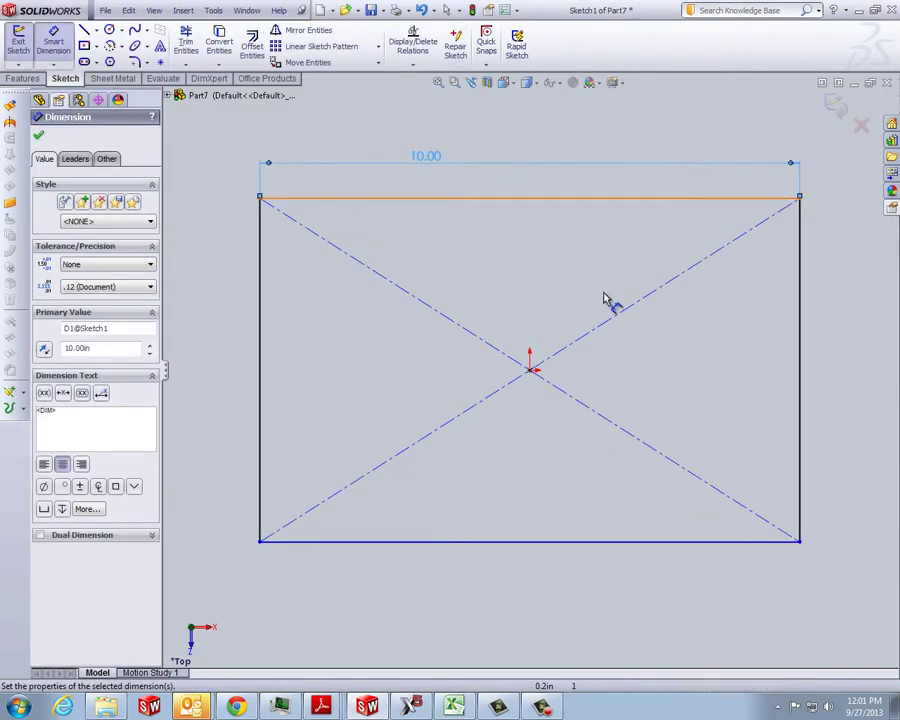
{"action": "left_click", "coordinate": [800, 344]}
{"action": "left_click", "coordinate": [840, 370]}
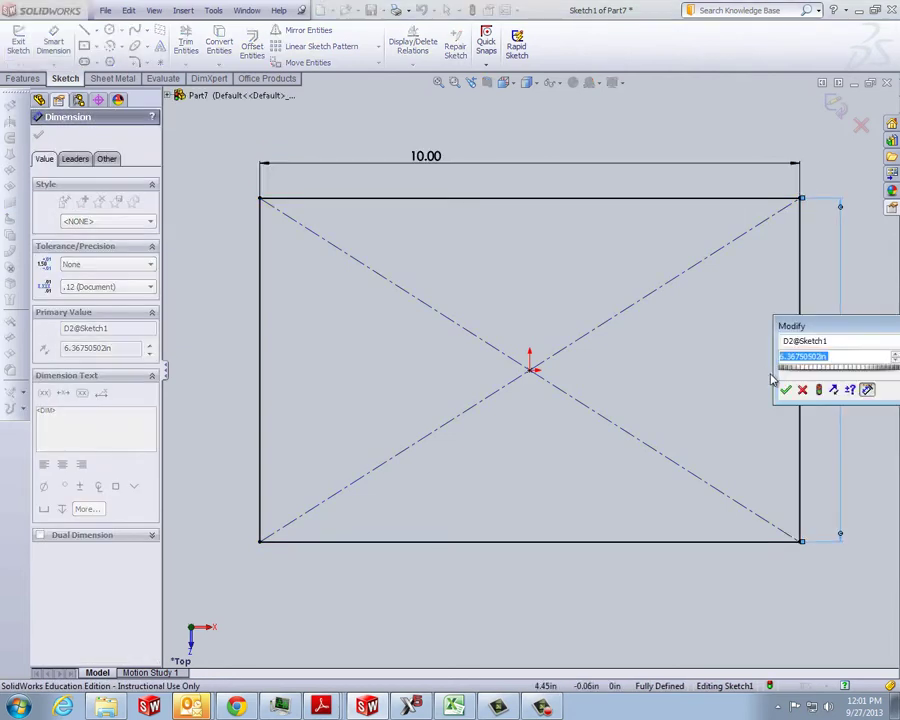
{"action": "type", "text": "10"}
{"action": "key", "text": "Return"}
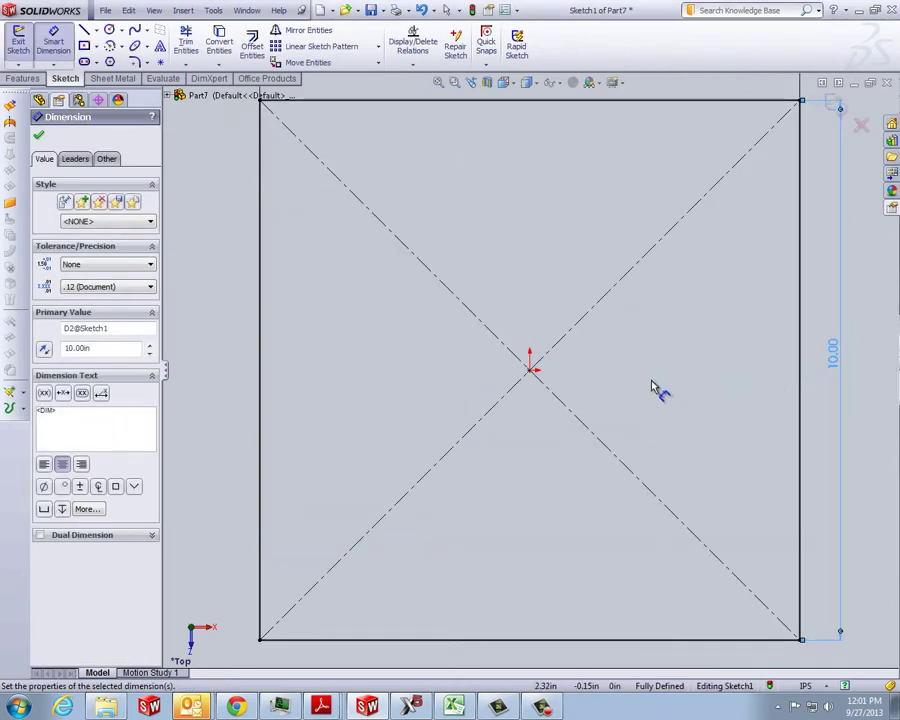
{"action": "left_click", "coordinate": [112, 78]}
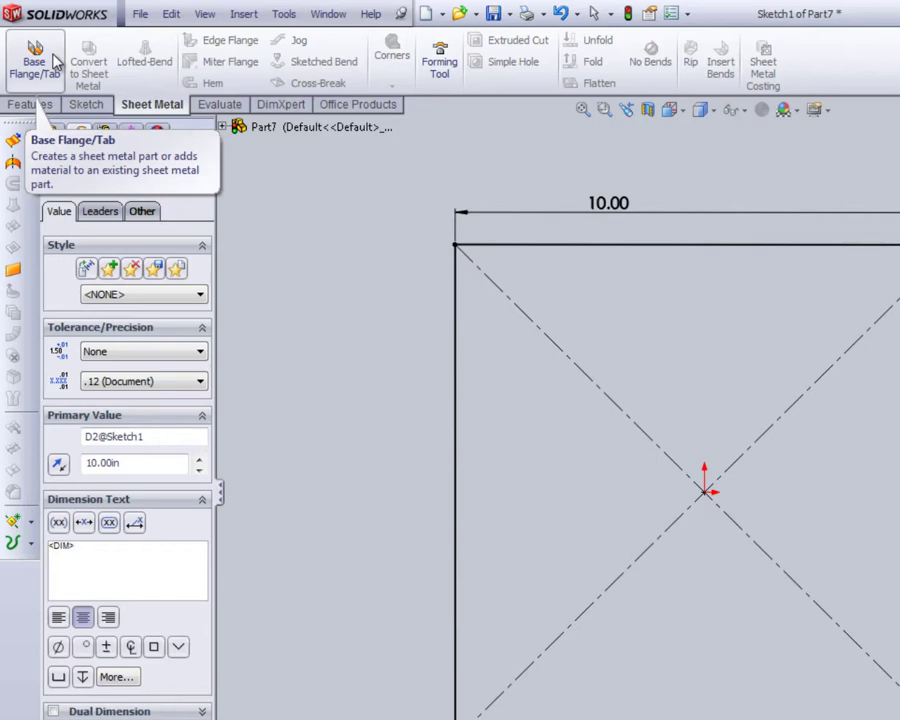
Create a Base Flange/Tab from the square with a sheet thickness of 0.125 in
{"action": "left_click", "coordinate": [35, 62]}
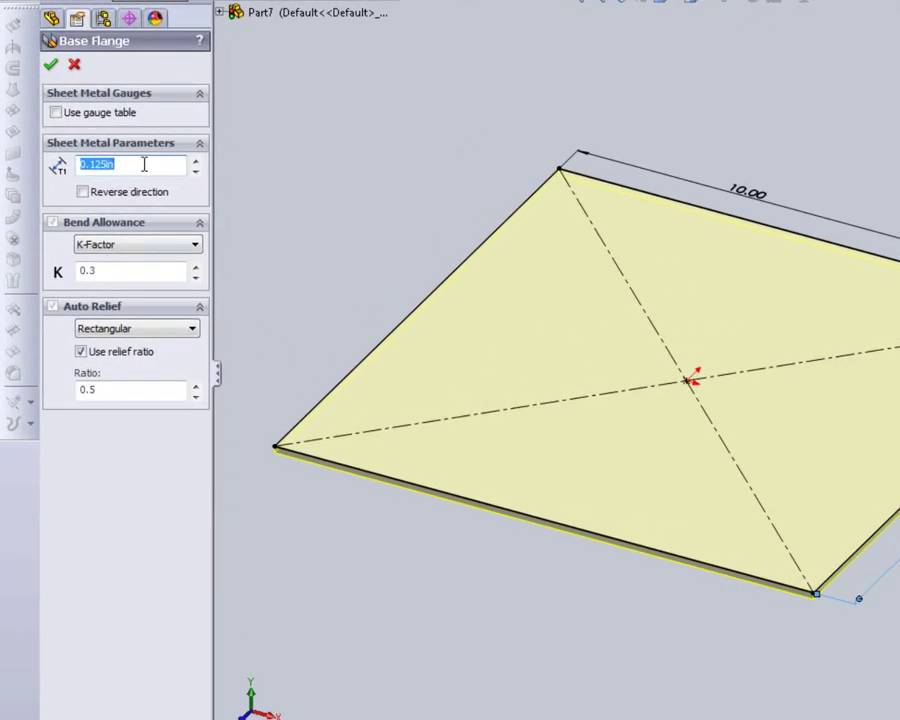
{"action": "left_click", "coordinate": [197, 164]}
{"action": "left_click_drag", "start_coordinate": [197, 165], "coordinate": [197, 165]}
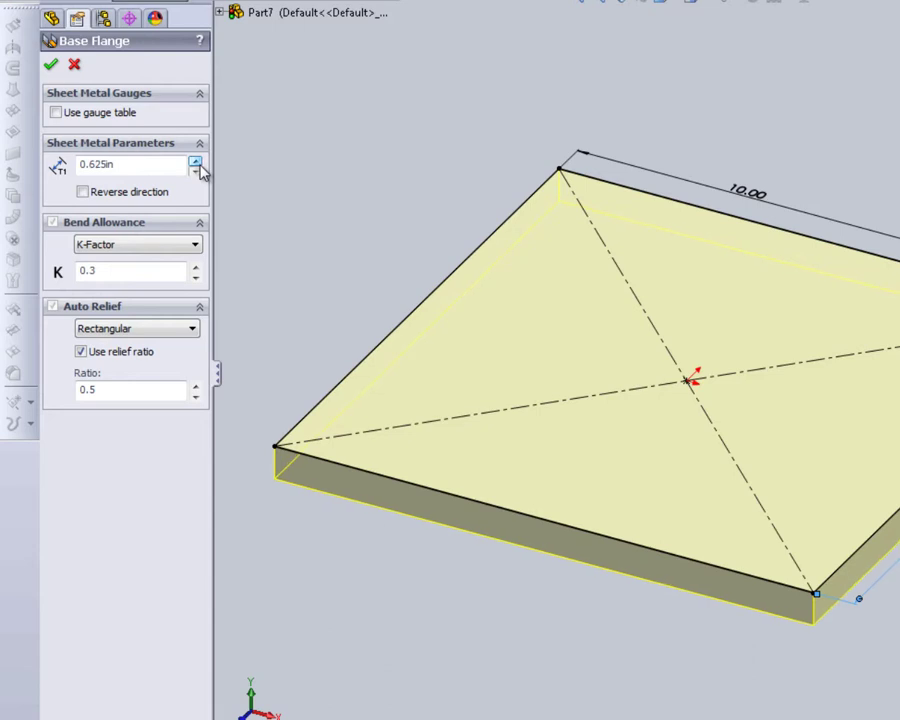
{"action": "double_click", "coordinate": [135, 168]}
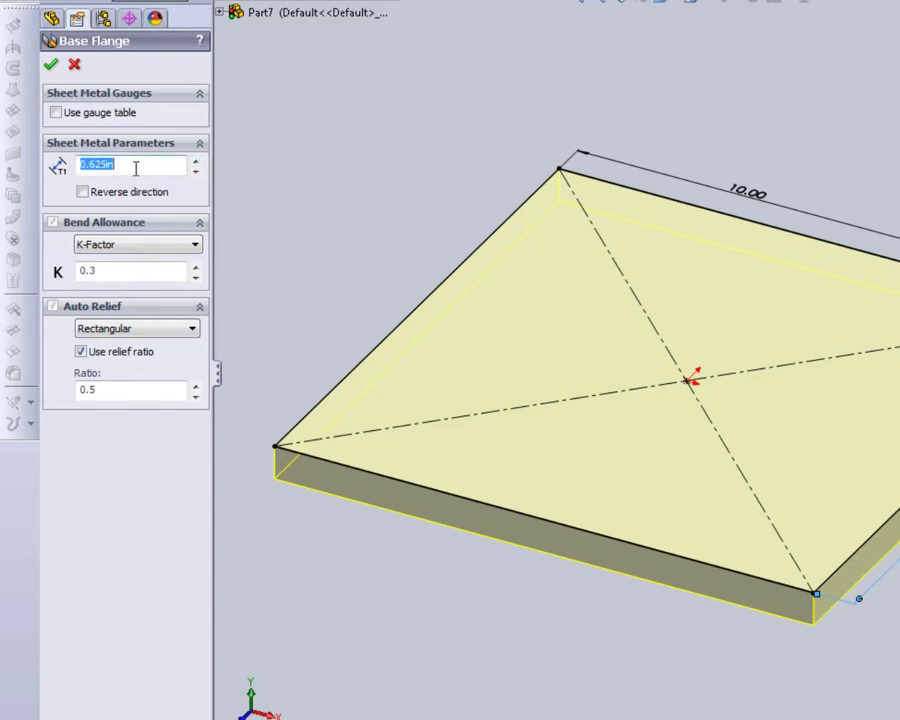
{"action": "type", "text": ".125"}
{"action": "key", "text": "Return"}
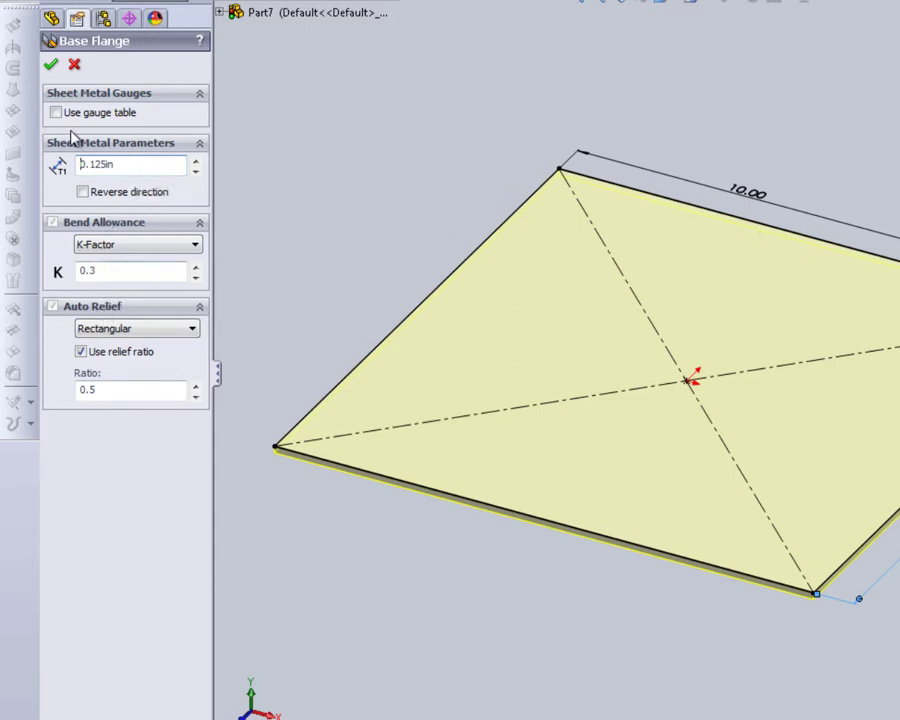
Accept the base flange to create Base-Flange1 and orbit to view the plate
{"action": "left_click", "coordinate": [51, 67]}
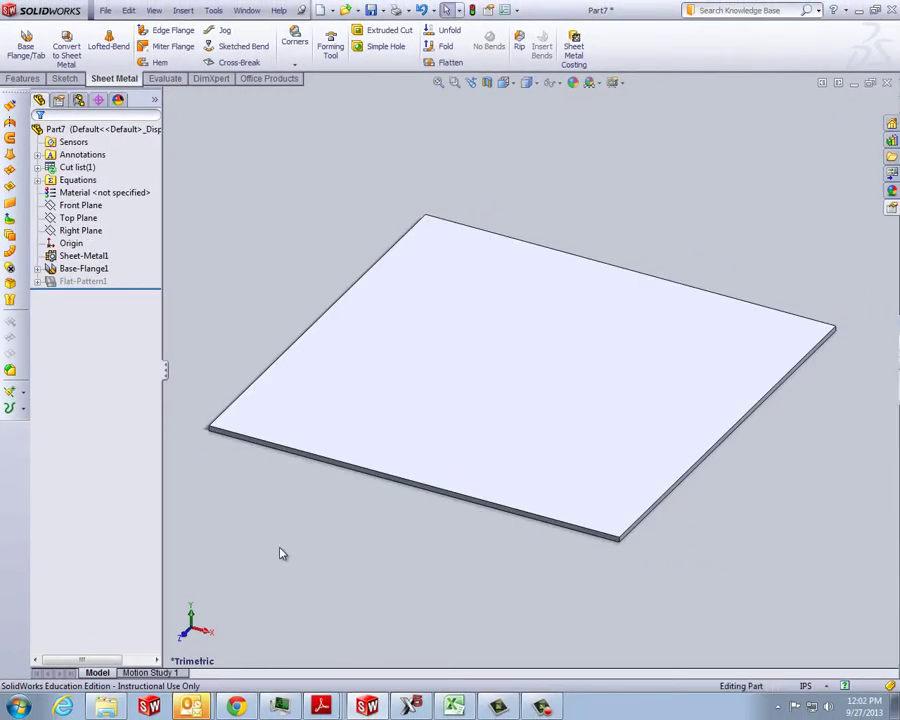
{"action": "mouse_move", "coordinate": [281, 552]}
{"action": "middle_mouse_down"}
{"action": "mouse_move", "coordinate": [341, 520]}
{"action": "mouse_move", "coordinate": [355, 526]}
{"action": "mouse_move", "coordinate": [340, 487]}
{"action": "mouse_move", "coordinate": [311, 460]}
{"action": "mouse_move", "coordinate": [333, 494]}
{"action": "mouse_move", "coordinate": [357, 509]}
{"action": "mouse_move", "coordinate": [330, 470]}
{"action": "middle_mouse_up"}
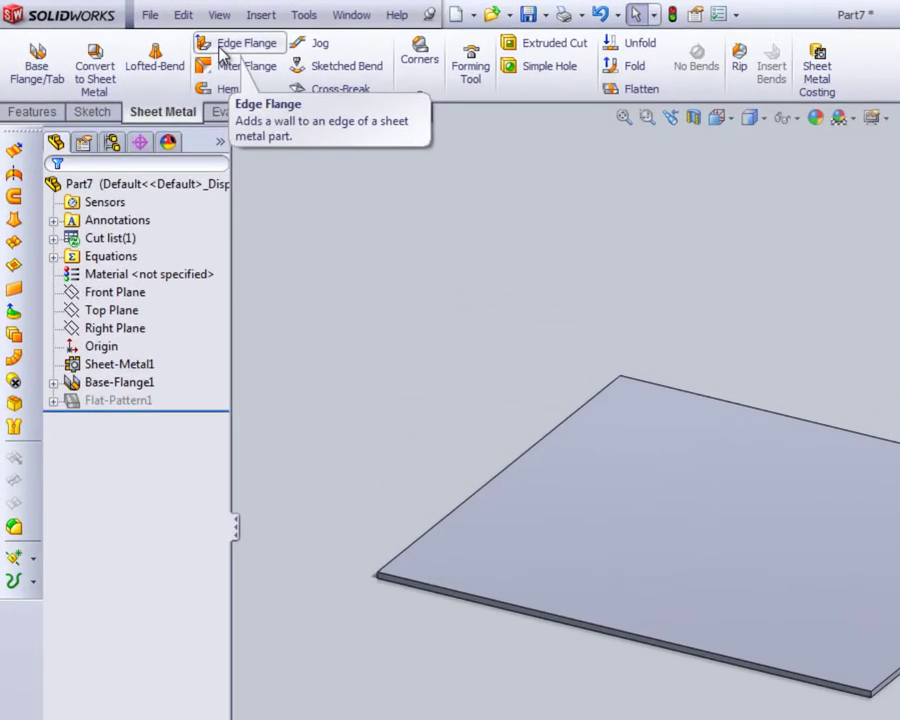
Start an Edge Flange on the plate's back edge, 2.30 in long at a 90° angle
{"action": "left_click", "coordinate": [224, 47]}
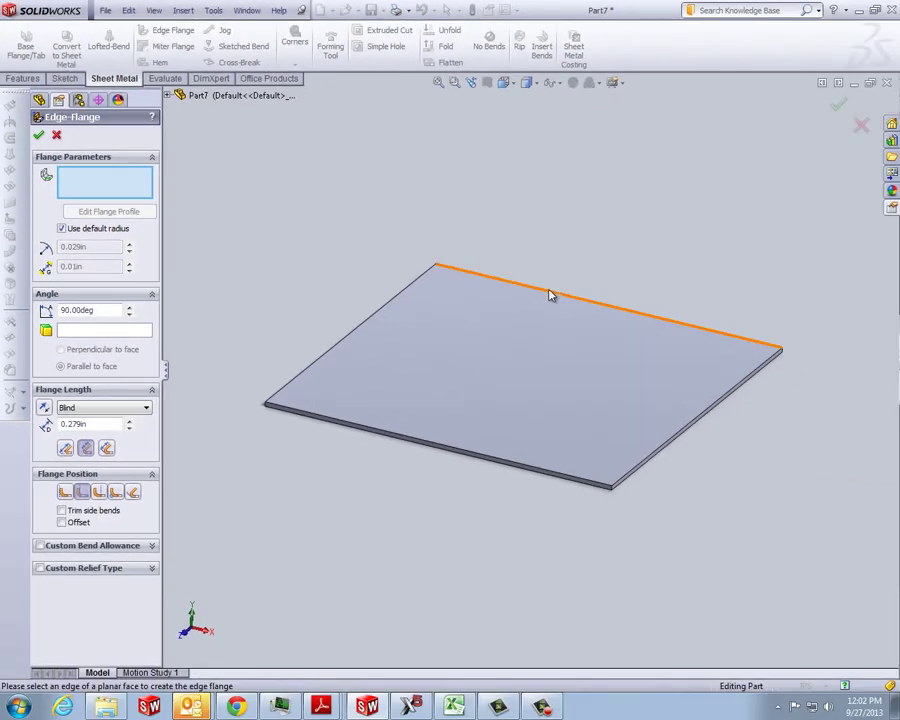
{"action": "left_click", "coordinate": [554, 297]}
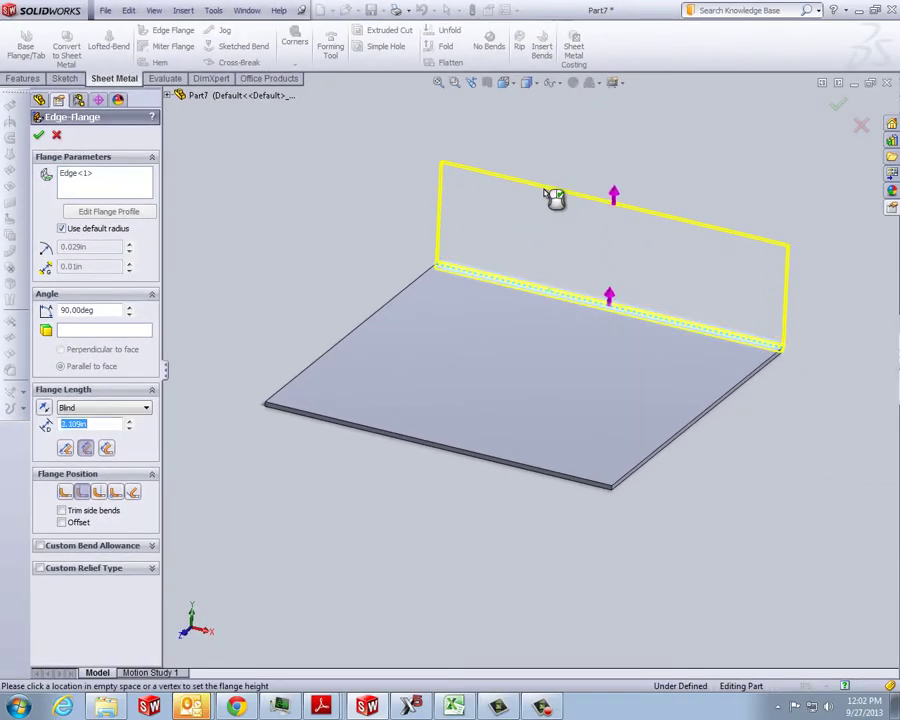
{"action": "left_click", "coordinate": [547, 253]}
{"action": "mouse_move", "coordinate": [547, 253]}
{"action": "middle_mouse_down"}
{"action": "mouse_move", "coordinate": [533, 256]}
{"action": "mouse_move", "coordinate": [551, 249]}
{"action": "middle_mouse_up"}
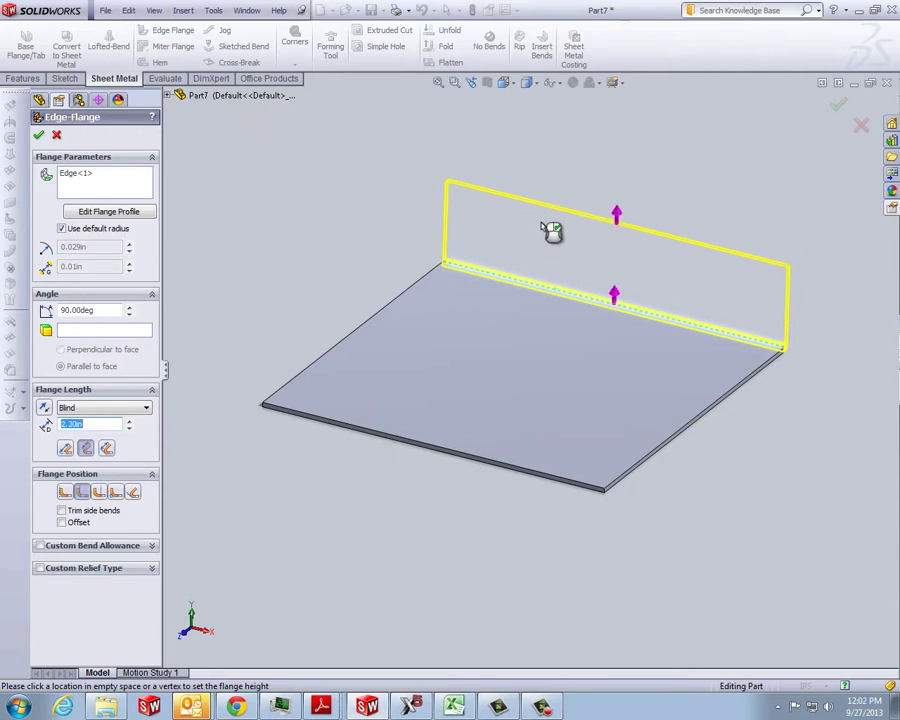
{"action": "left_click", "coordinate": [552, 230]}
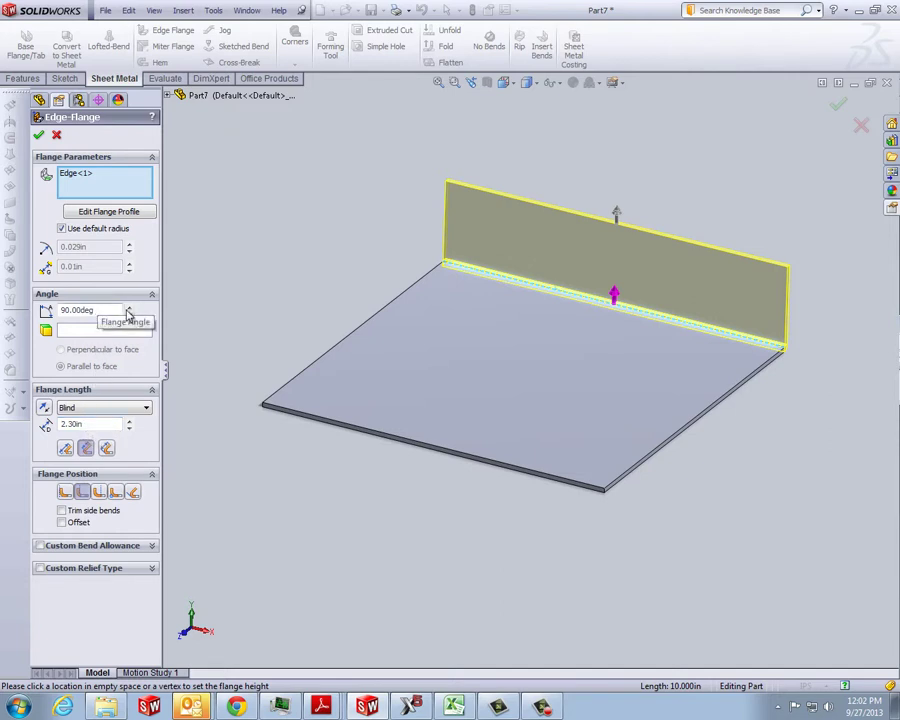
{"action": "middle_click_drag", "start_coordinate": [410, 511], "coordinate": [315, 469]}
{"action": "middle_click_drag", "start_coordinate": [498, 456], "coordinate": [548, 476]}
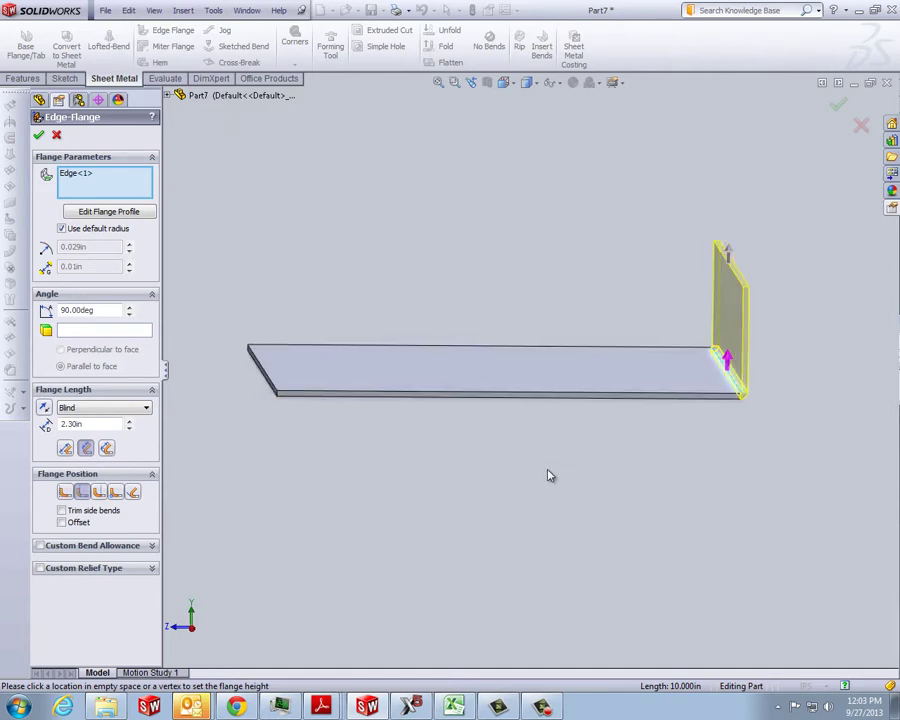
{"action": "left_click_drag", "start_coordinate": [131, 310], "coordinate": [131, 316]}
{"action": "double_click", "coordinate": [103, 310]}
{"action": "type", "text": "90"}
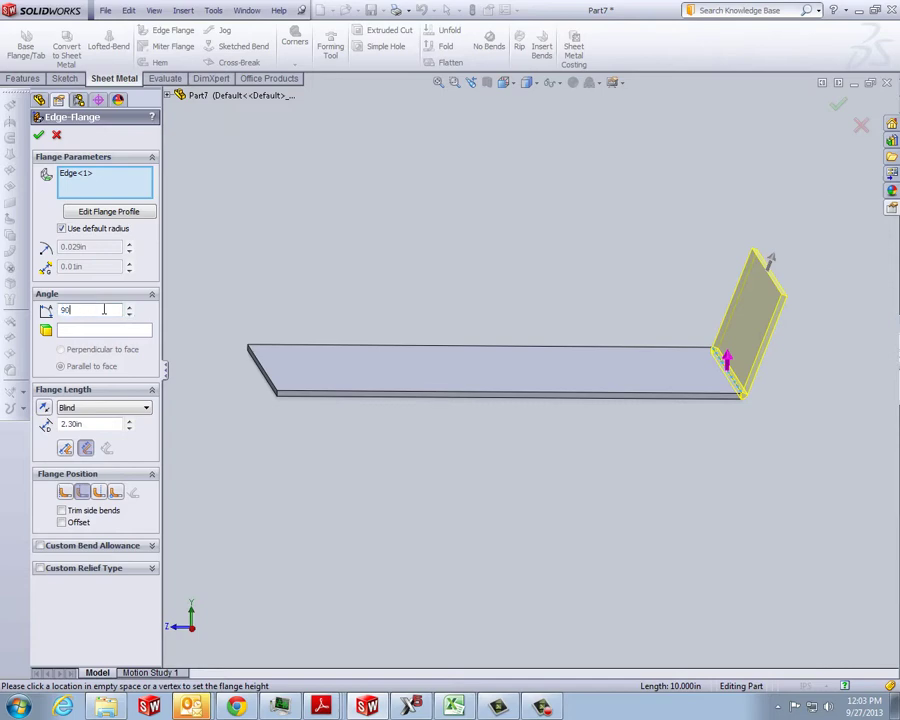
{"action": "key", "text": "Return"}
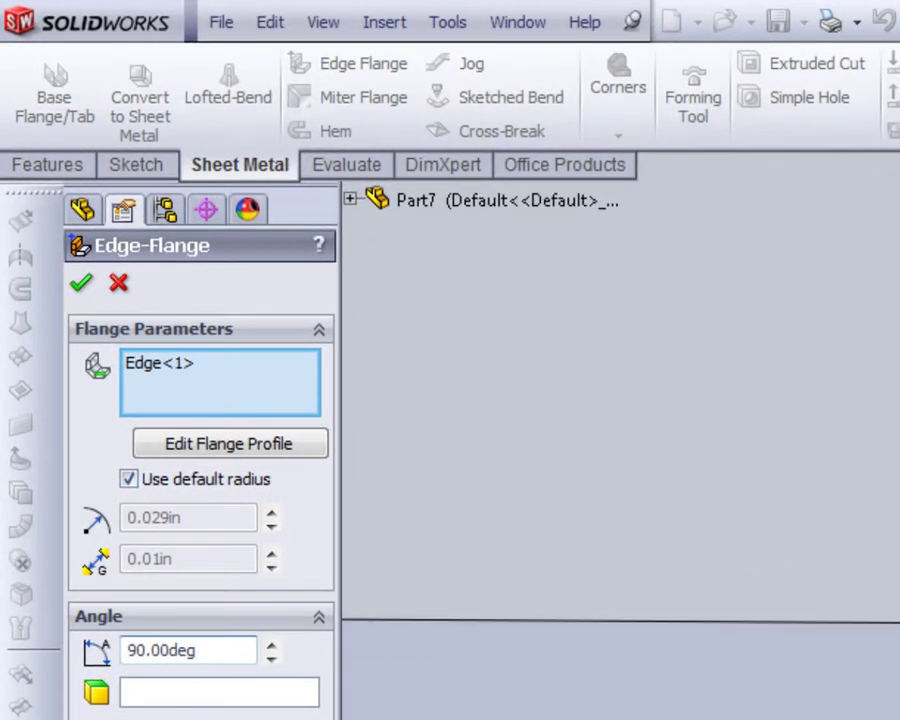
Uncheck Use default radius and add the adjacent long edge to the edge flange
{"action": "left_click", "coordinate": [129, 479]}
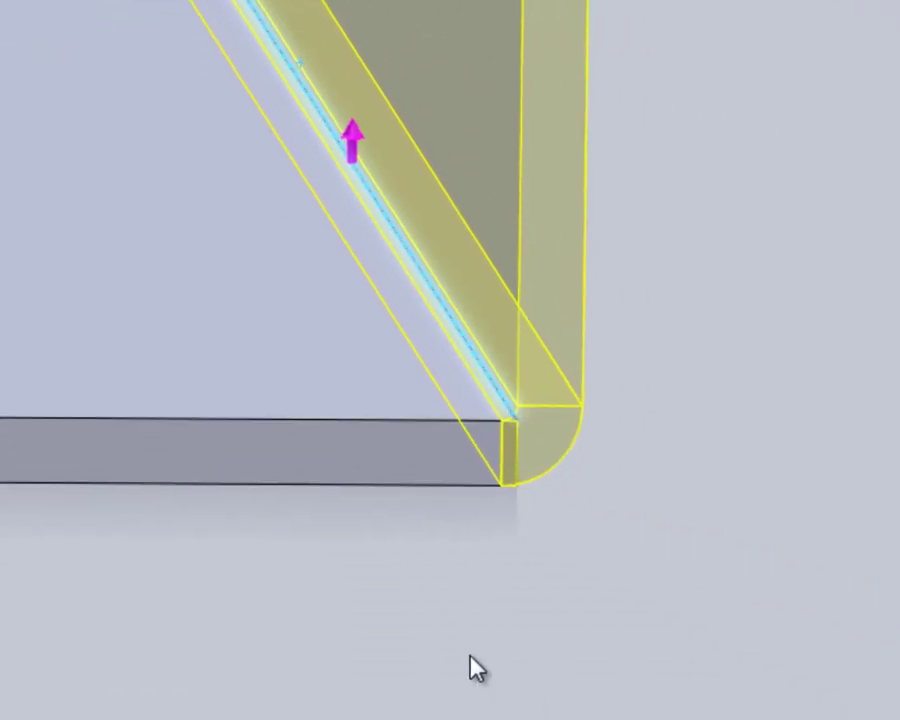
{"action": "mouse_move", "coordinate": [474, 664]}
{"action": "middle_mouse_down"}
{"action": "mouse_move", "coordinate": [456, 632]}
{"action": "mouse_move", "coordinate": [462, 645]}
{"action": "middle_mouse_up"}
{"action": "scroll", "coordinate": [503, 440], "scroll_direction": "down", "scroll_amount": 3}
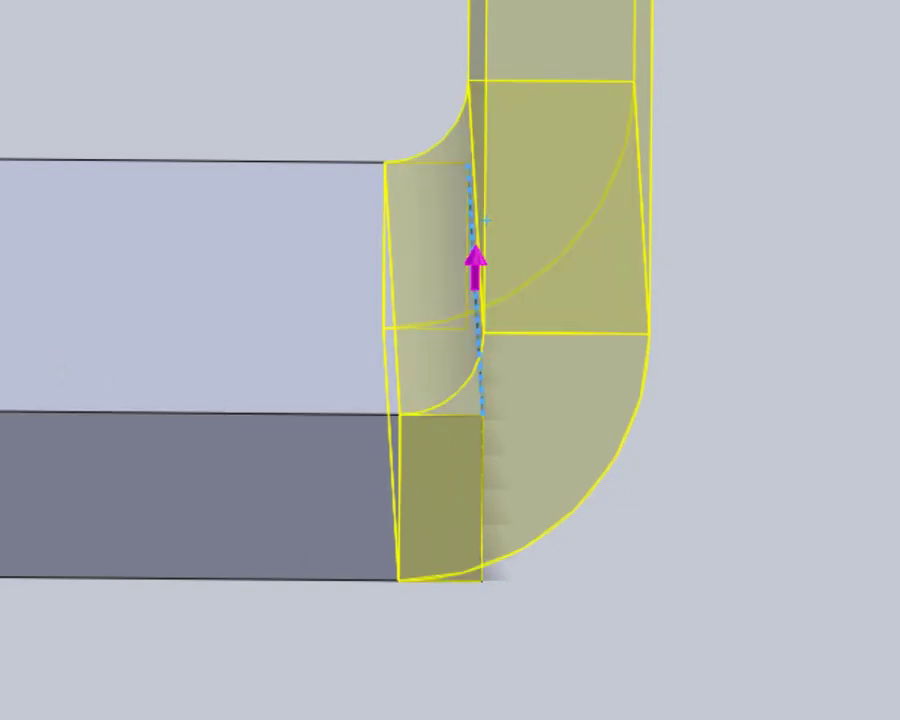
{"action": "scroll", "coordinate": [337, 410], "scroll_direction": "up", "scroll_amount": 3}
{"action": "left_click", "coordinate": [422, 414]}
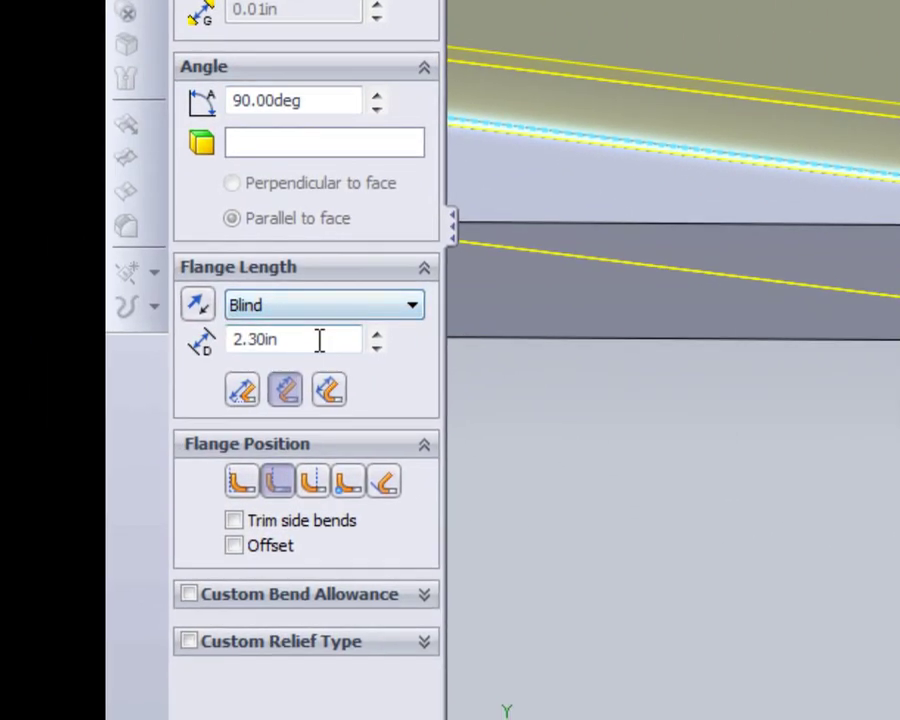
Set the edge flange length to 4 in
{"action": "left_click", "coordinate": [322, 340]}
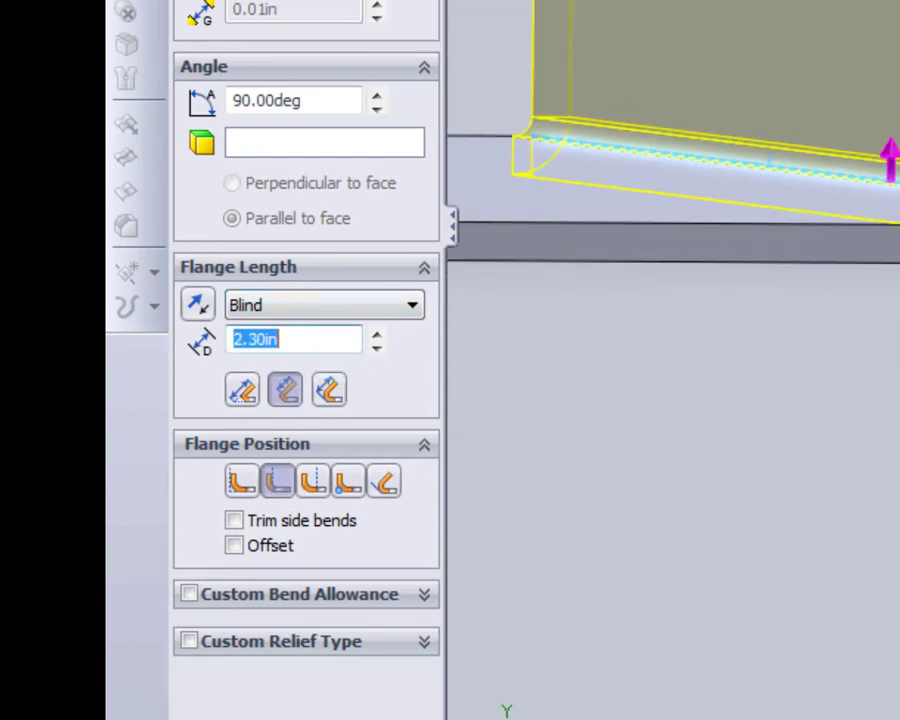
{"action": "key", "text": "Return"}
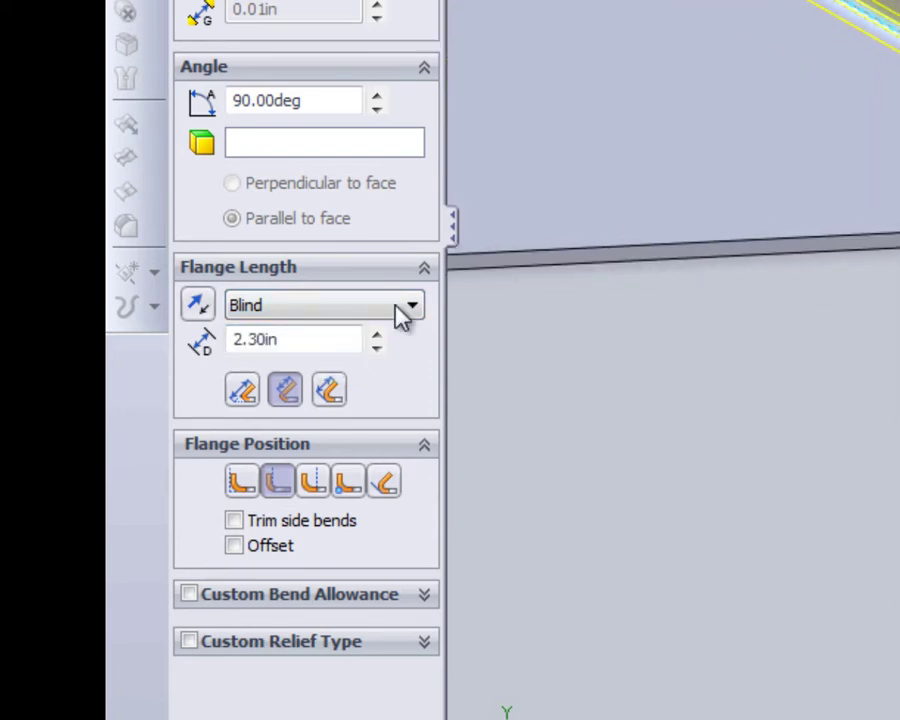
{"action": "left_click", "coordinate": [298, 338]}
{"action": "type", "text": "4"}
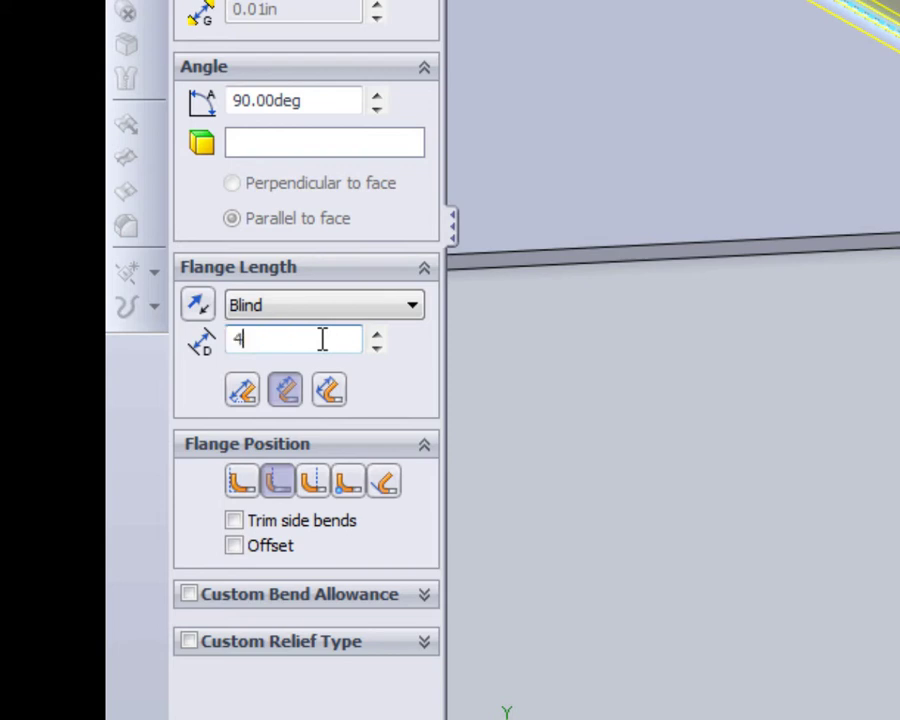
{"action": "key", "text": "Return"}
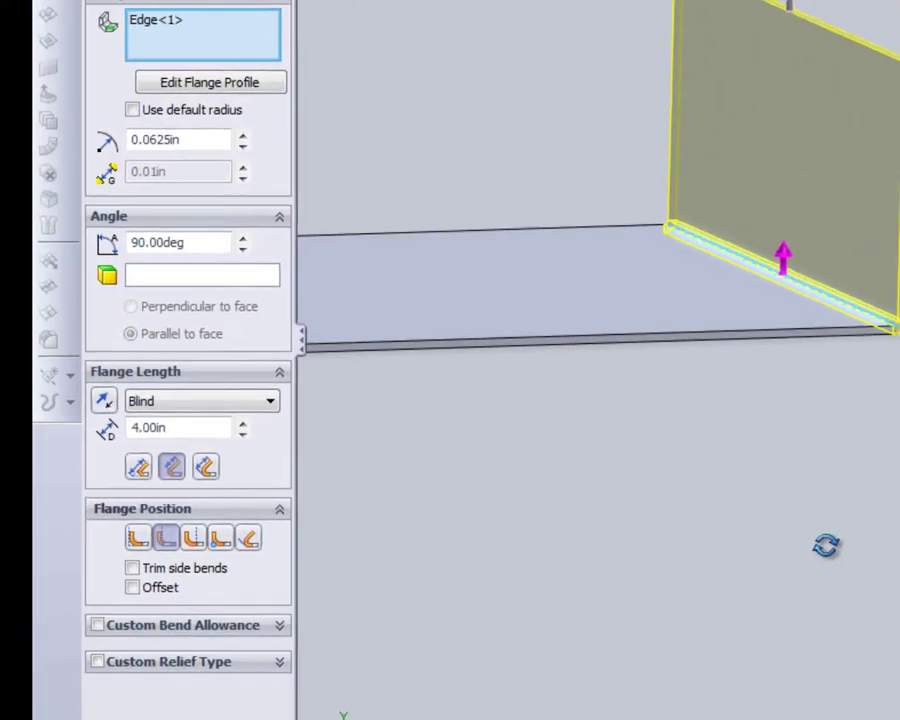
Try the Outer Virtual Sharp length reference, then revert to Inner Virtual Sharp
{"action": "middle_click_drag", "start_coordinate": [822, 540], "coordinate": [632, 572]}
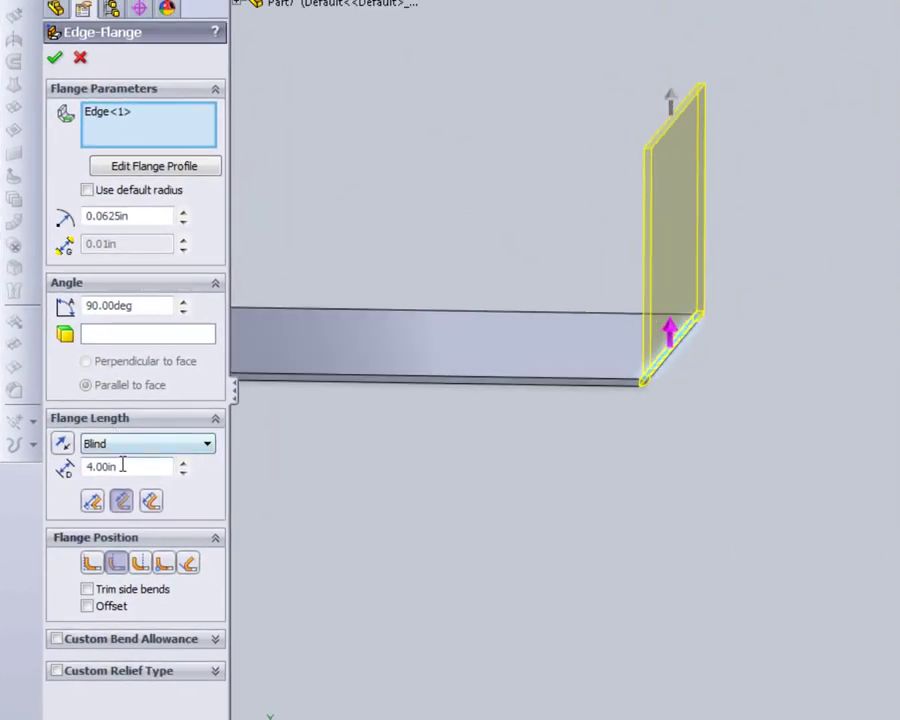
{"action": "middle_click_drag", "start_coordinate": [603, 396], "coordinate": [617, 396]}
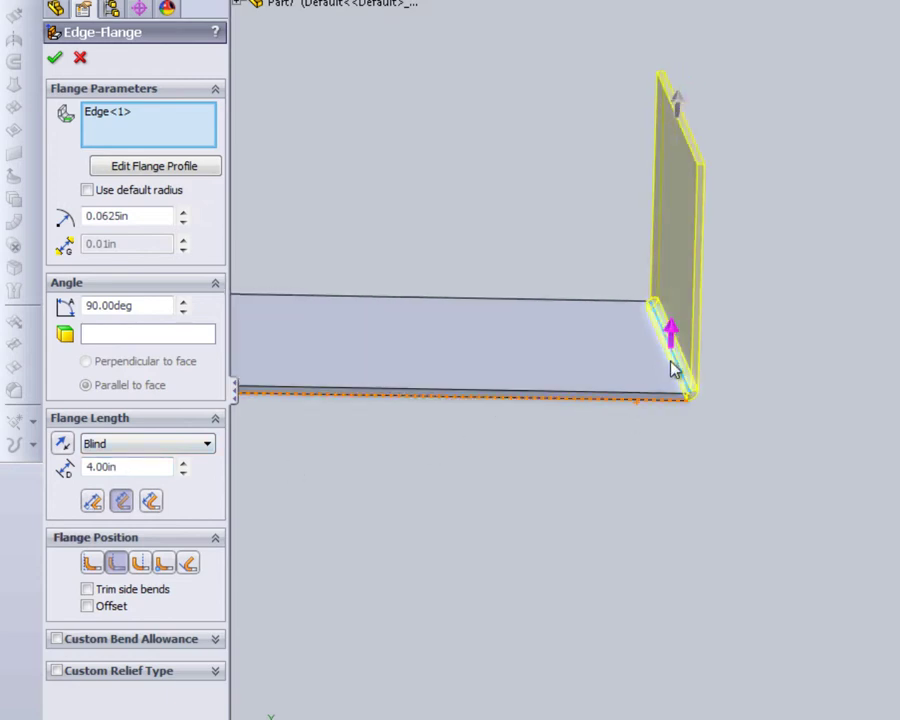
{"action": "middle_click_drag", "start_coordinate": [677, 364], "coordinate": [659, 442]}
{"action": "left_click", "coordinate": [92, 501]}
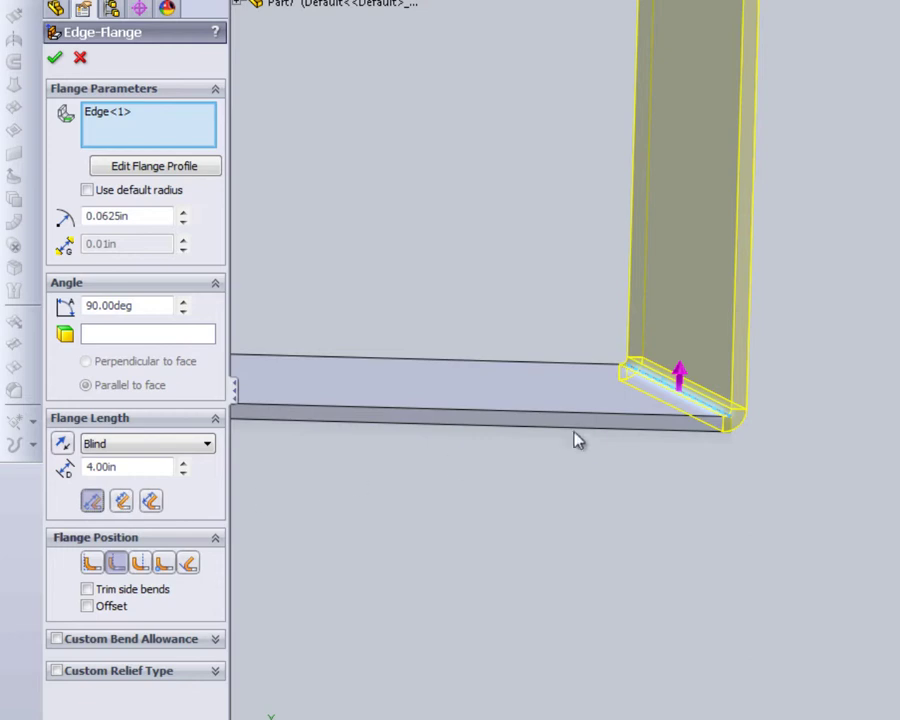
{"action": "scroll", "coordinate": [713, 547], "scroll_direction": "up", "scroll_amount": 2}
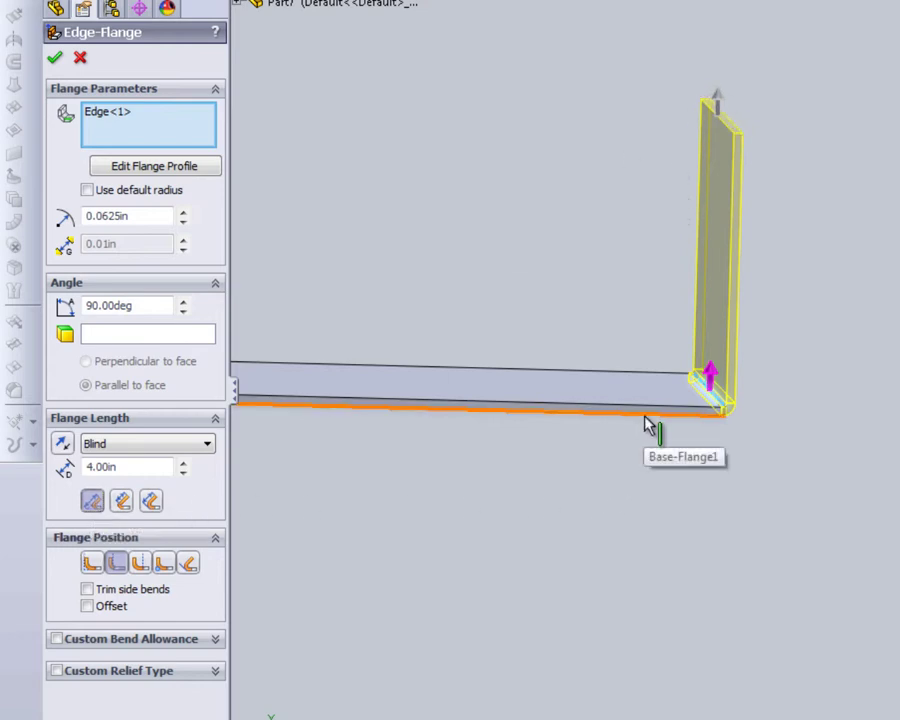
{"action": "left_click", "coordinate": [126, 508]}
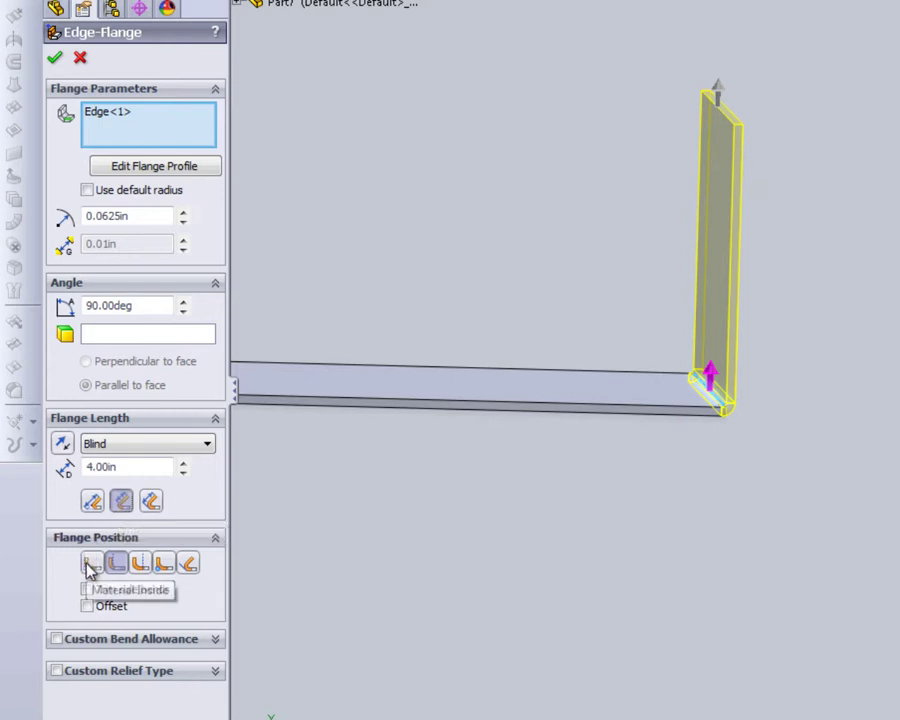
Compare Material Inside and Bend Outside flange positions, settling on Material Inside
{"action": "scroll", "coordinate": [739, 367], "scroll_direction": "down", "scroll_amount": 3}
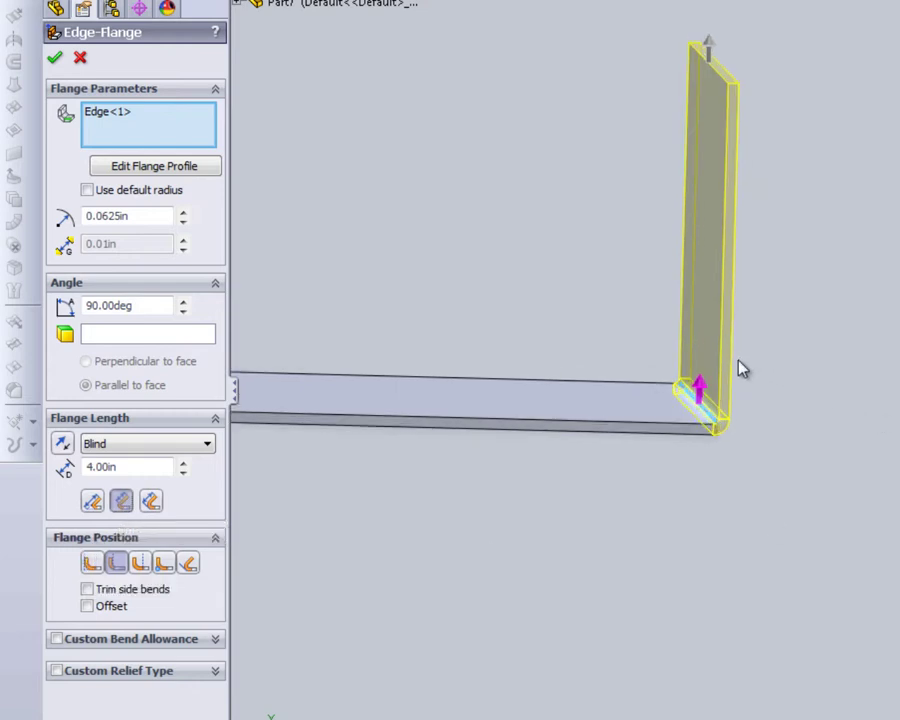
{"action": "mouse_move", "coordinate": [703, 665]}
{"action": "middle_mouse_down"}
{"action": "mouse_move", "coordinate": [693, 643]}
{"action": "mouse_move", "coordinate": [691, 651]}
{"action": "middle_mouse_up"}
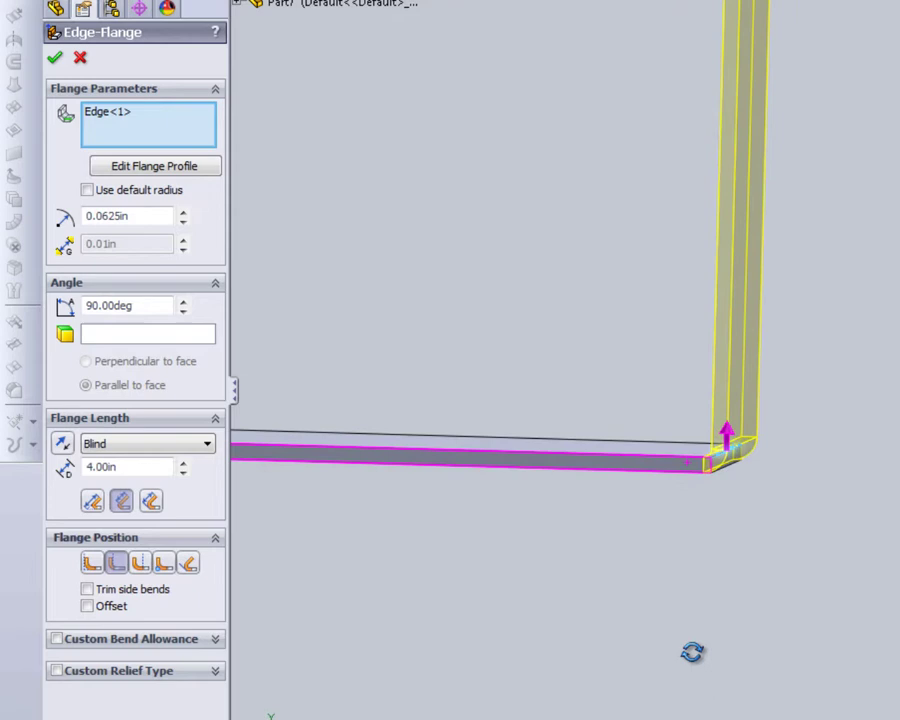
{"action": "left_click", "coordinate": [89, 566]}
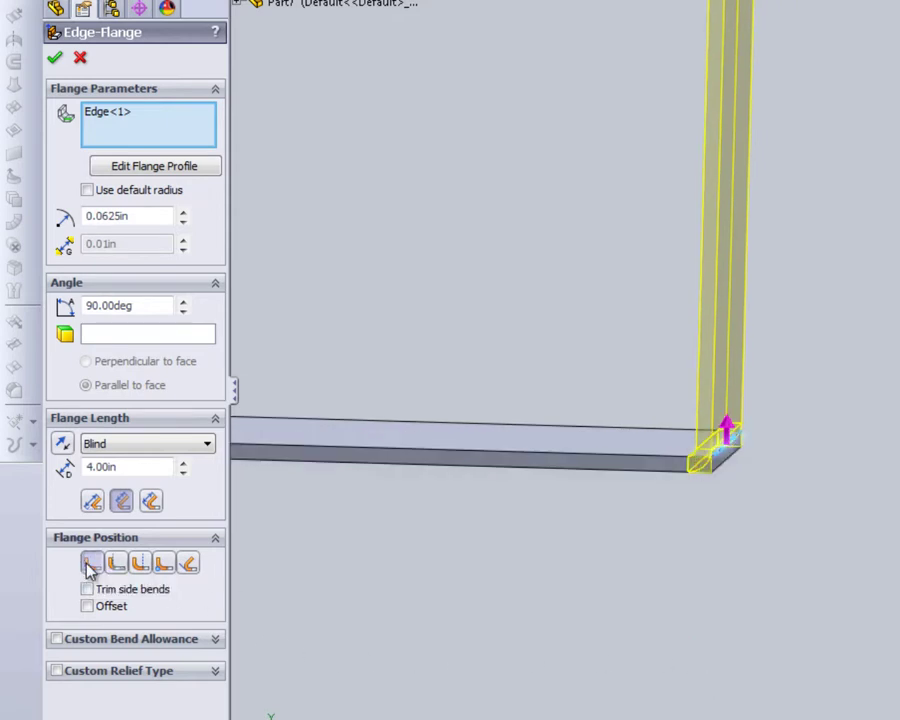
{"action": "middle_click_drag", "start_coordinate": [529, 560], "coordinate": [553, 561]}
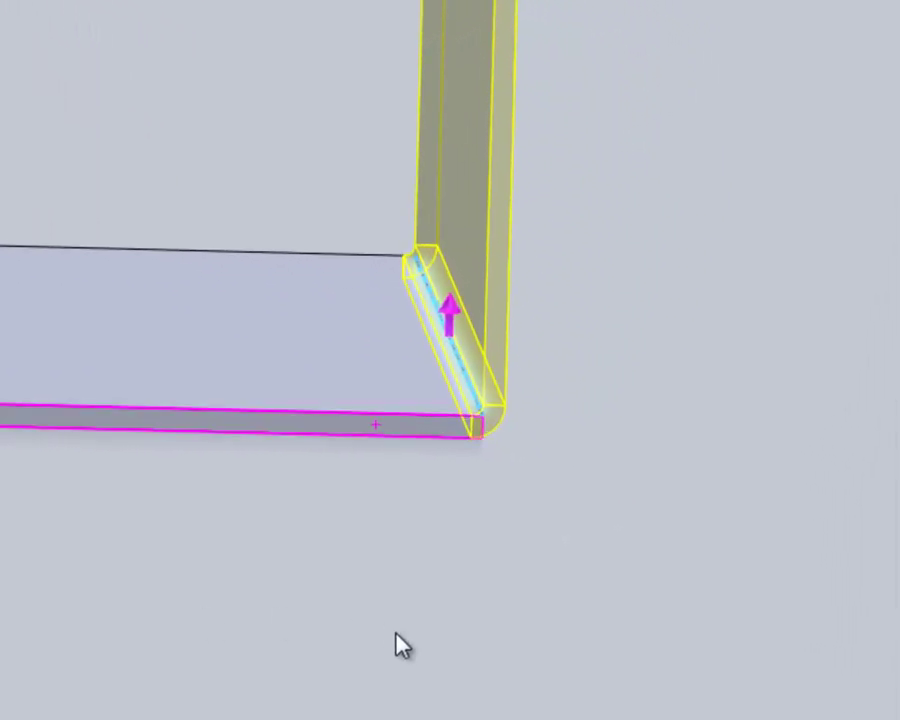
{"action": "middle_click_drag", "start_coordinate": [396, 643], "coordinate": [386, 612]}
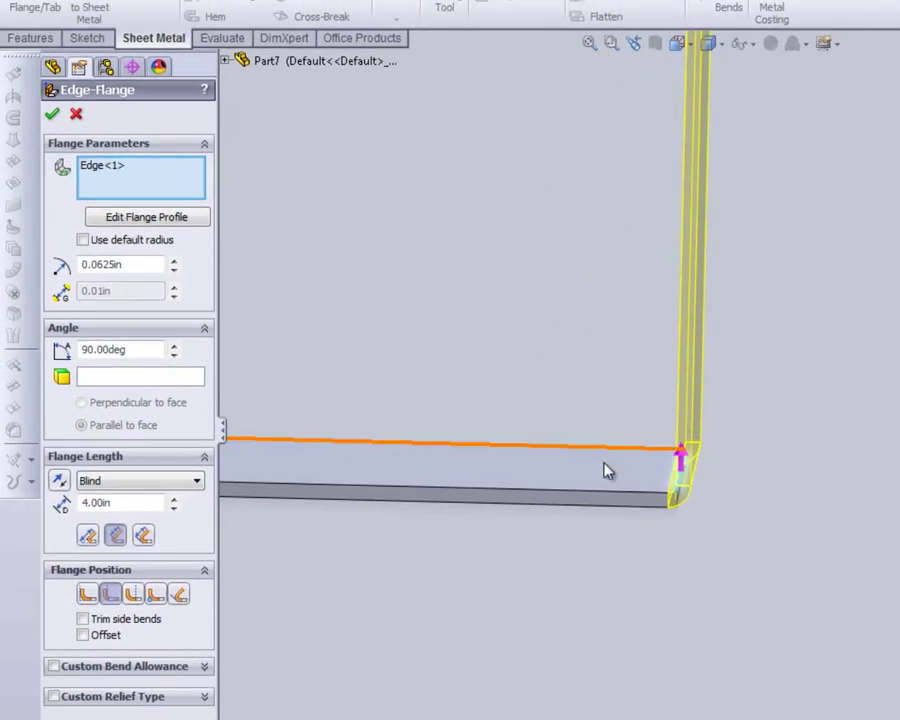
{"action": "left_click", "coordinate": [87, 594]}
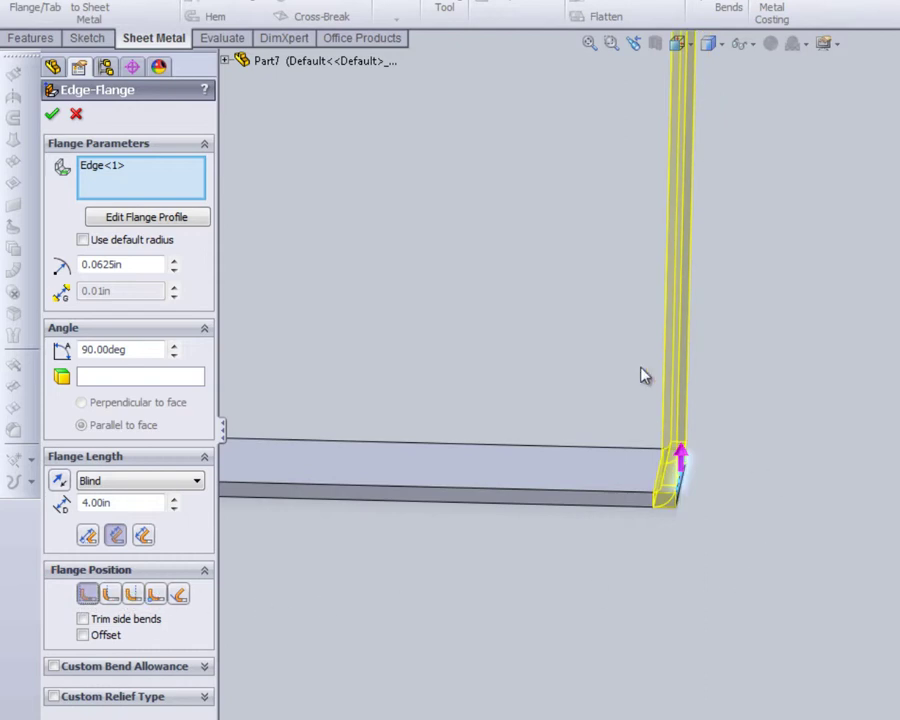
{"action": "left_click", "coordinate": [134, 596]}
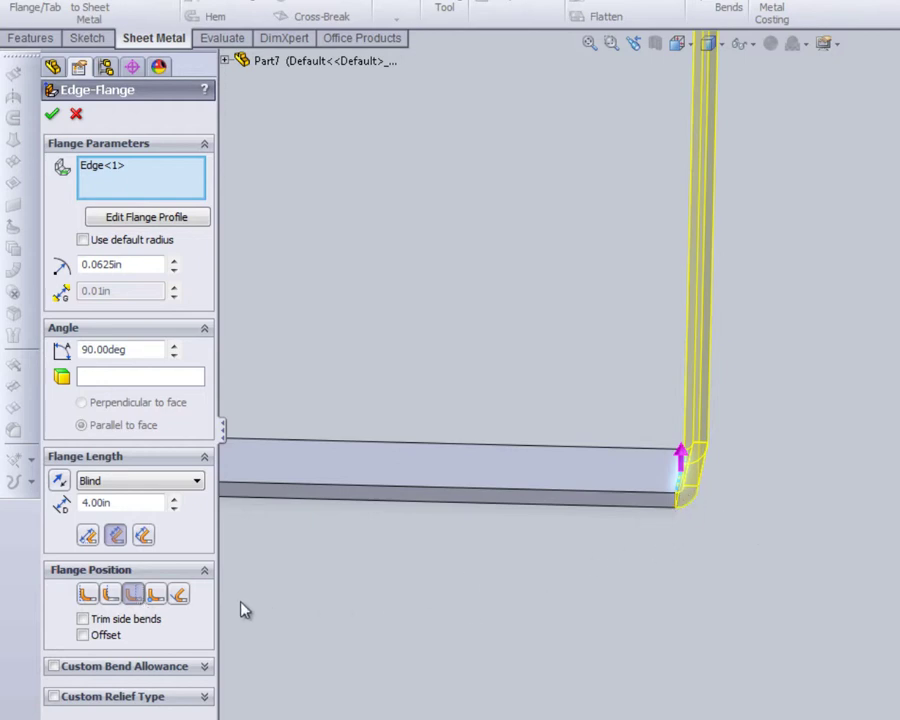
{"action": "left_click", "coordinate": [88, 596]}
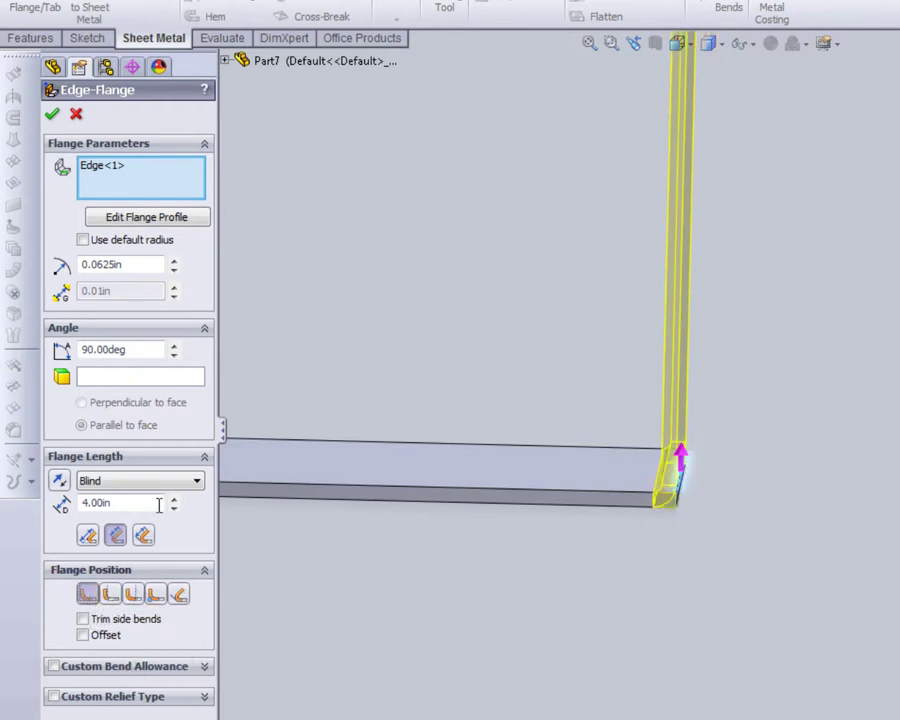
{"action": "middle_click_drag", "start_coordinate": [526, 578], "coordinate": [534, 665]}
Add the front, back-left and remaining plate edges, then accept Edge-Flange1
{"action": "key", "text": "f"}
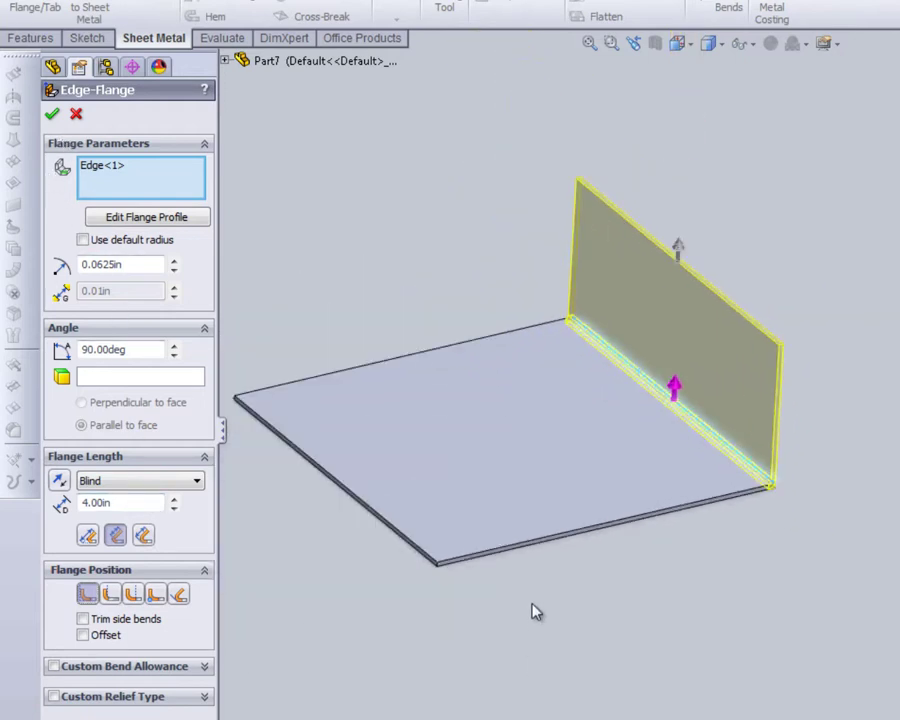
{"action": "left_click", "coordinate": [562, 537]}
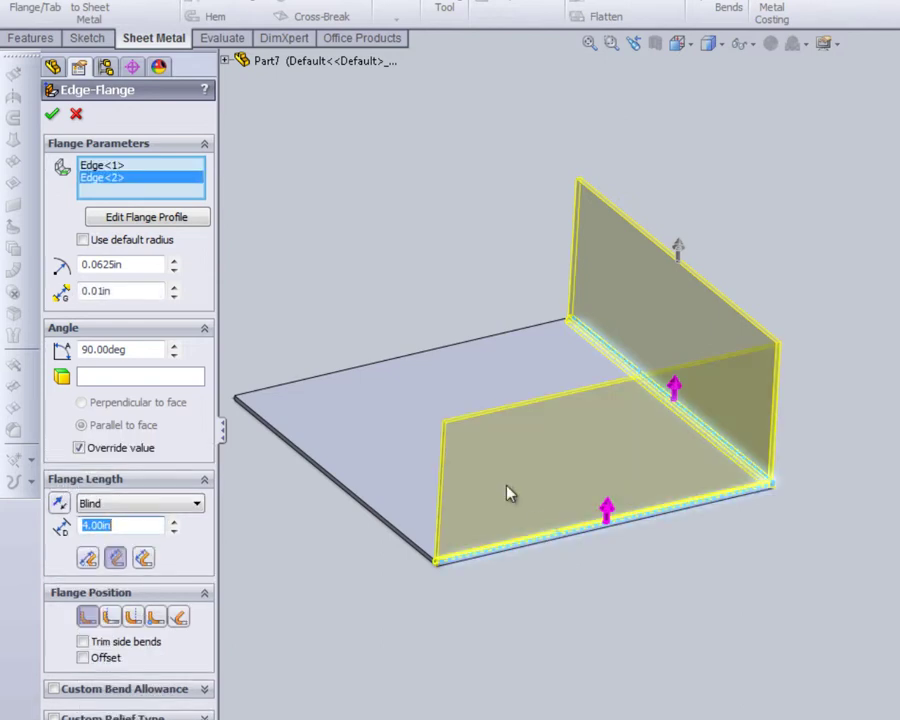
{"action": "left_click", "coordinate": [401, 362]}
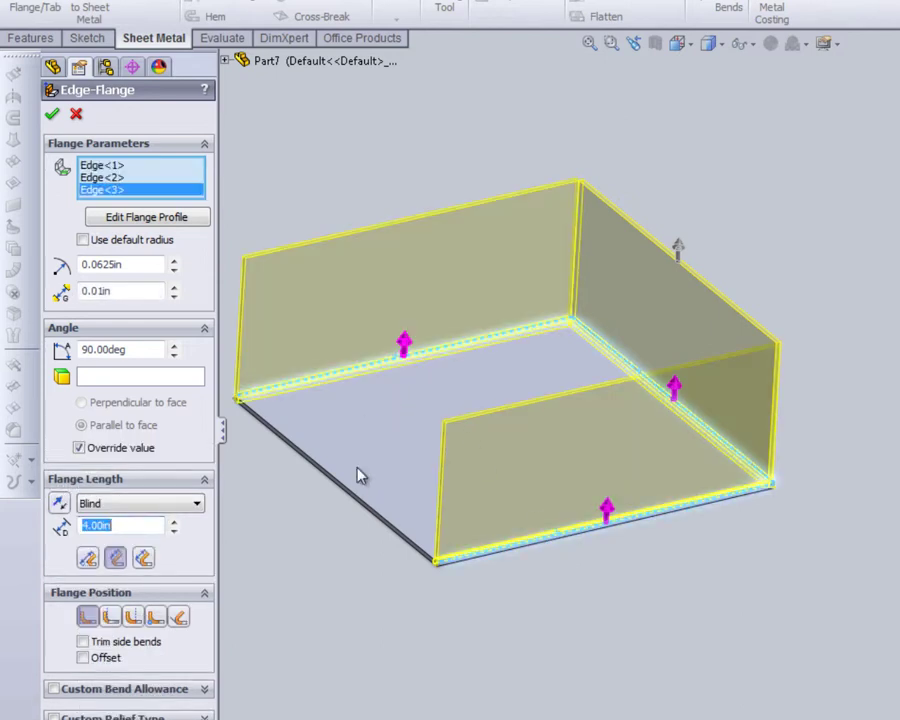
{"action": "left_click", "coordinate": [365, 502]}
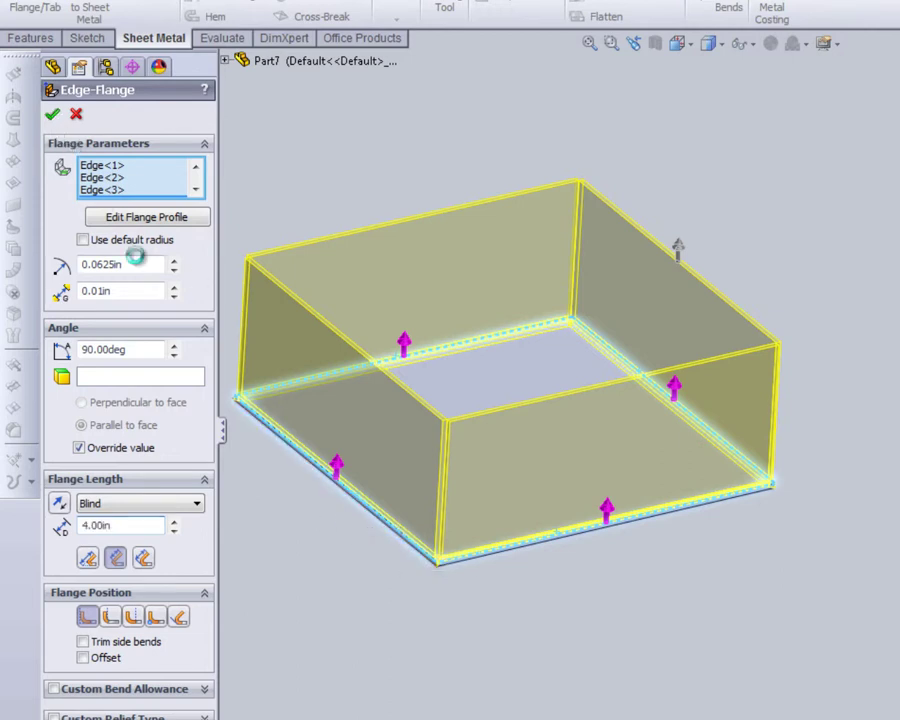
{"action": "left_click", "coordinate": [52, 114]}
{"action": "scroll", "coordinate": [440, 632], "scroll_direction": "up", "scroll_amount": 2}
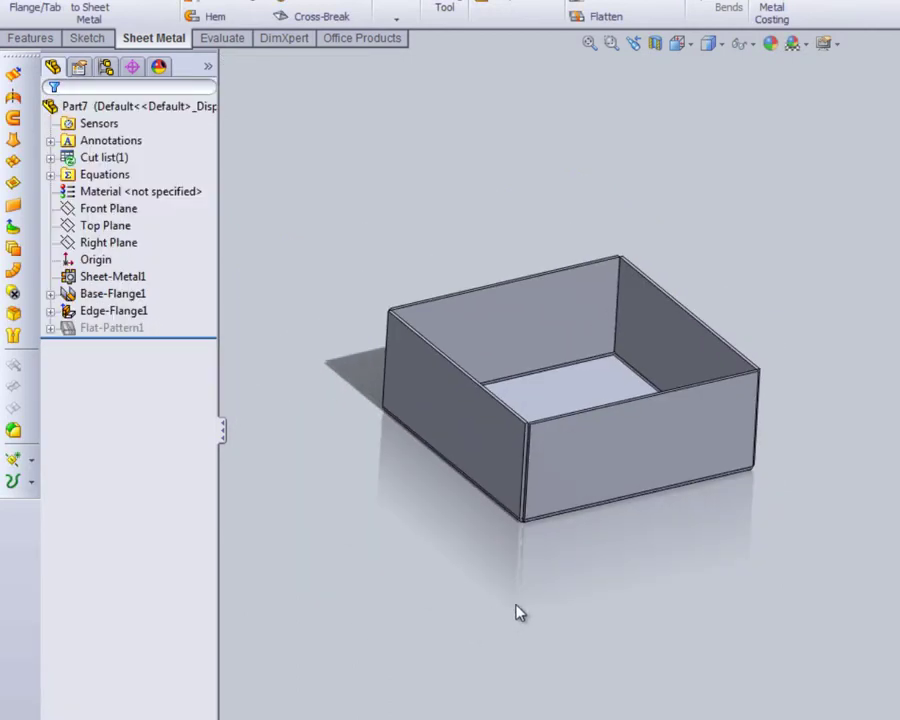
{"action": "middle_click_drag", "start_coordinate": [518, 613], "coordinate": [448, 636]}
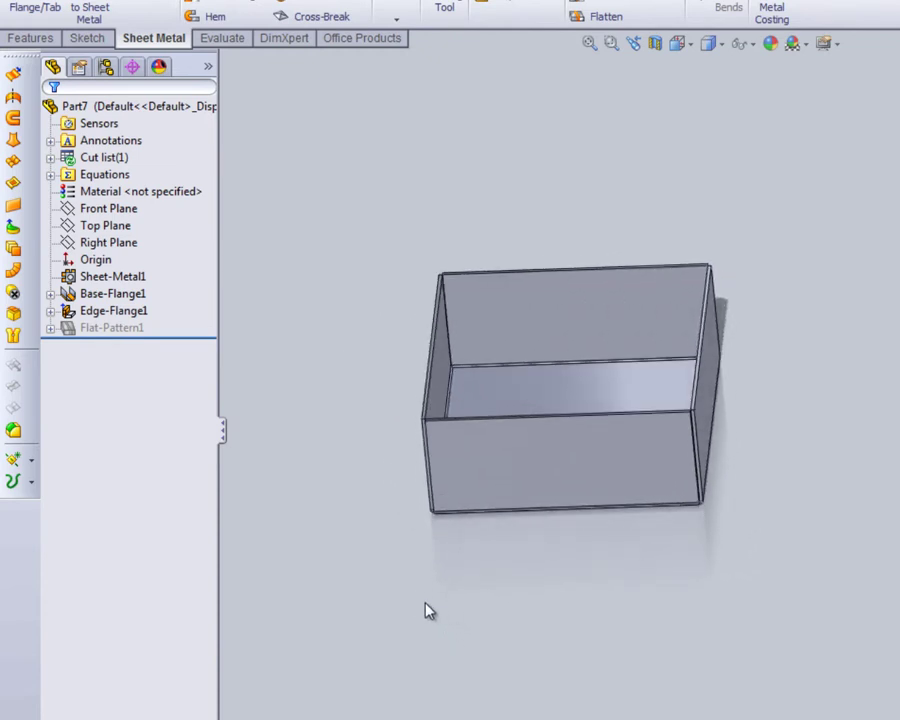
{"action": "middle_click_drag", "start_coordinate": [425, 605], "coordinate": [476, 512]}
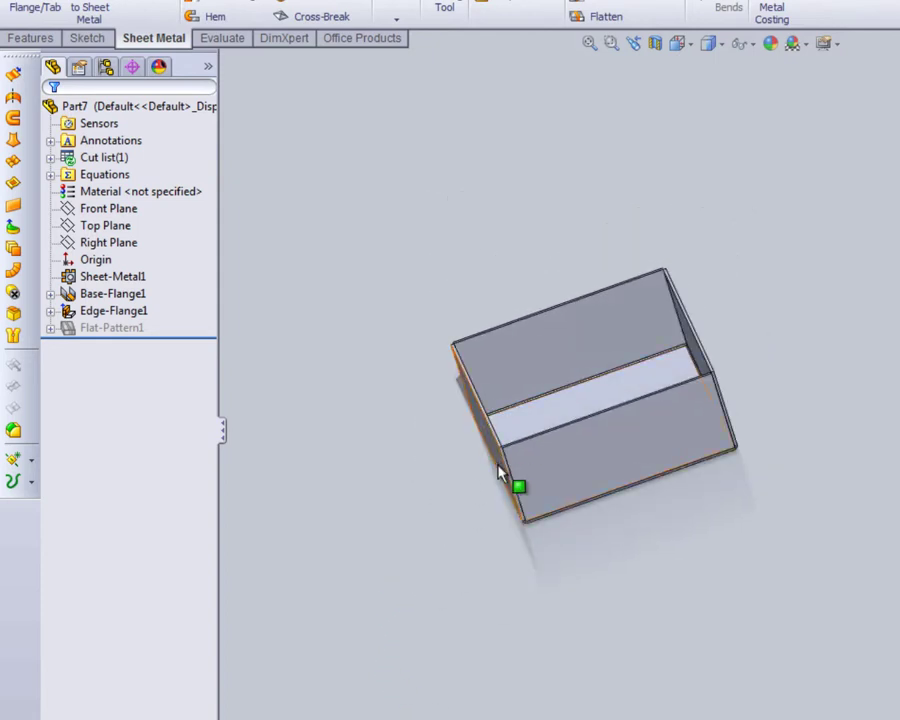
{"action": "scroll", "coordinate": [536, 512], "scroll_direction": "down", "scroll_amount": 4}
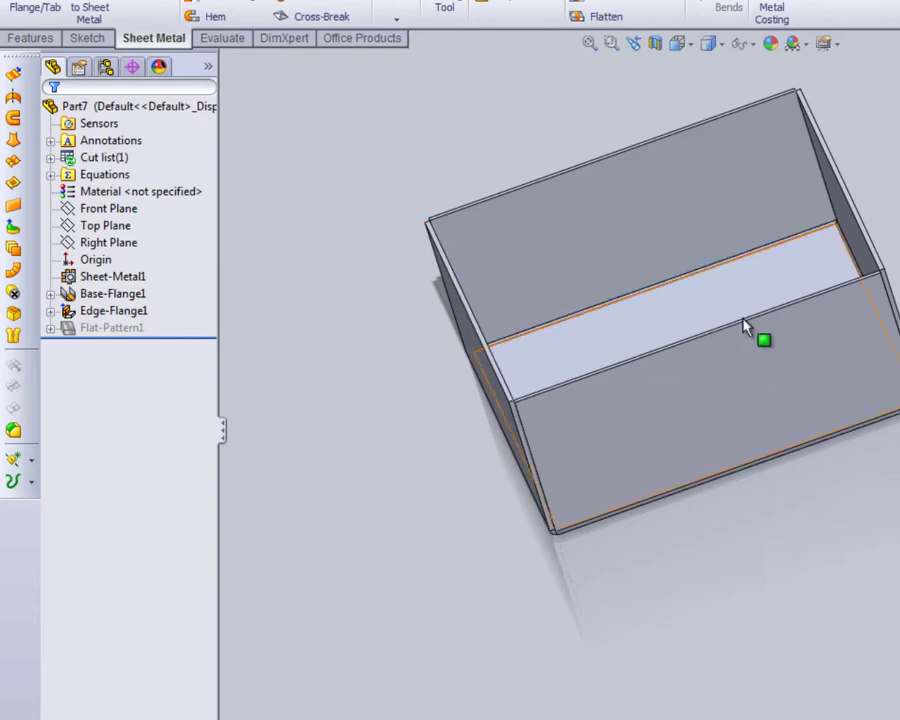
{"action": "left_click", "coordinate": [103, 311]}
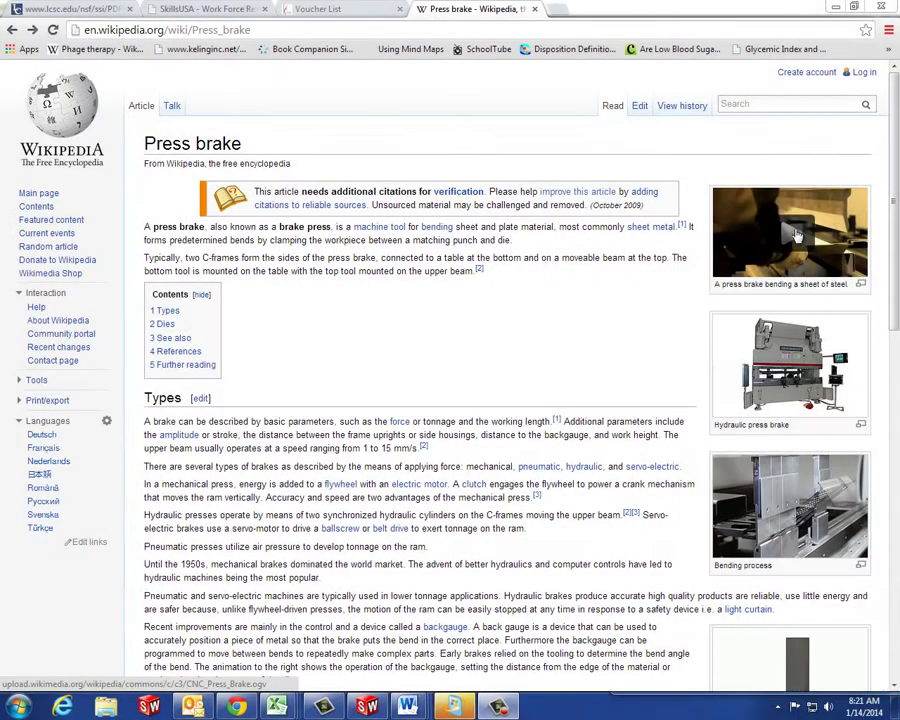
Play the CNC_Press_Brake.ogv clip on Wikipedia's Press brake article, then close it
{"action": "left_click", "coordinate": [793, 238]}
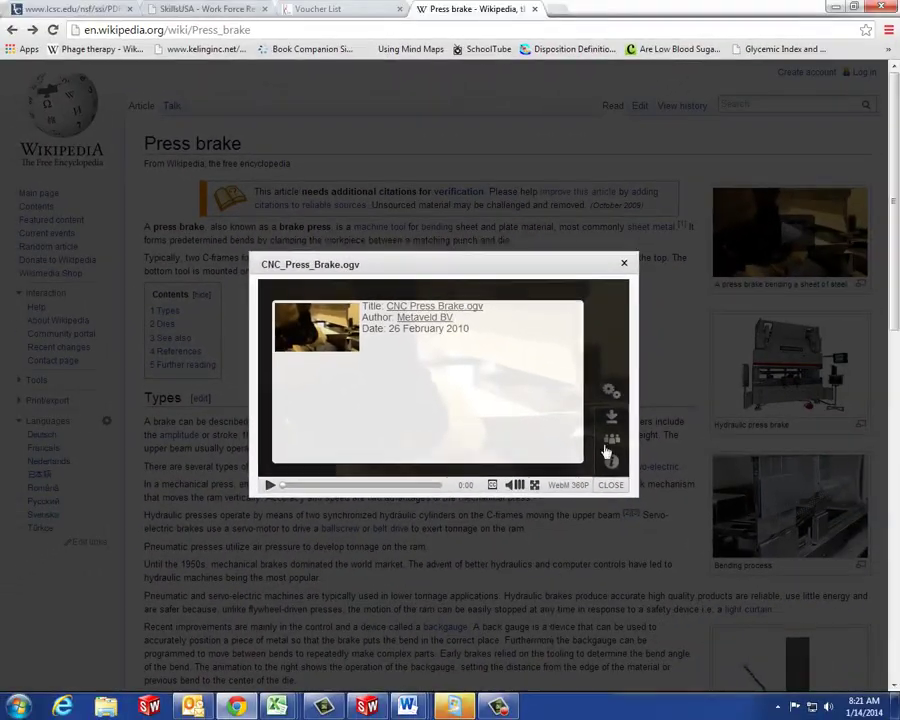
{"action": "left_click", "coordinate": [623, 266]}
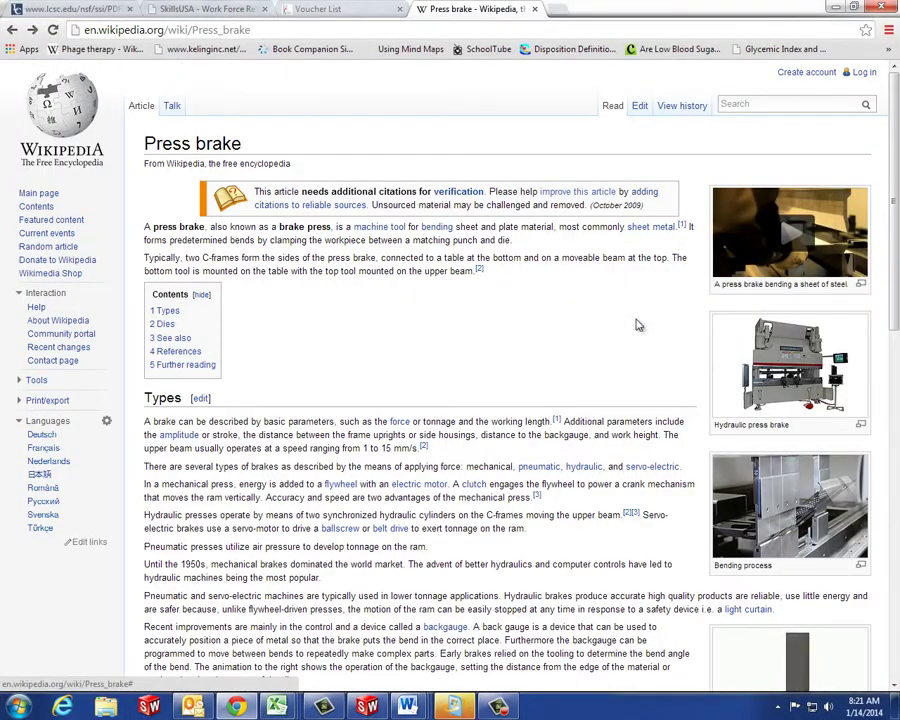
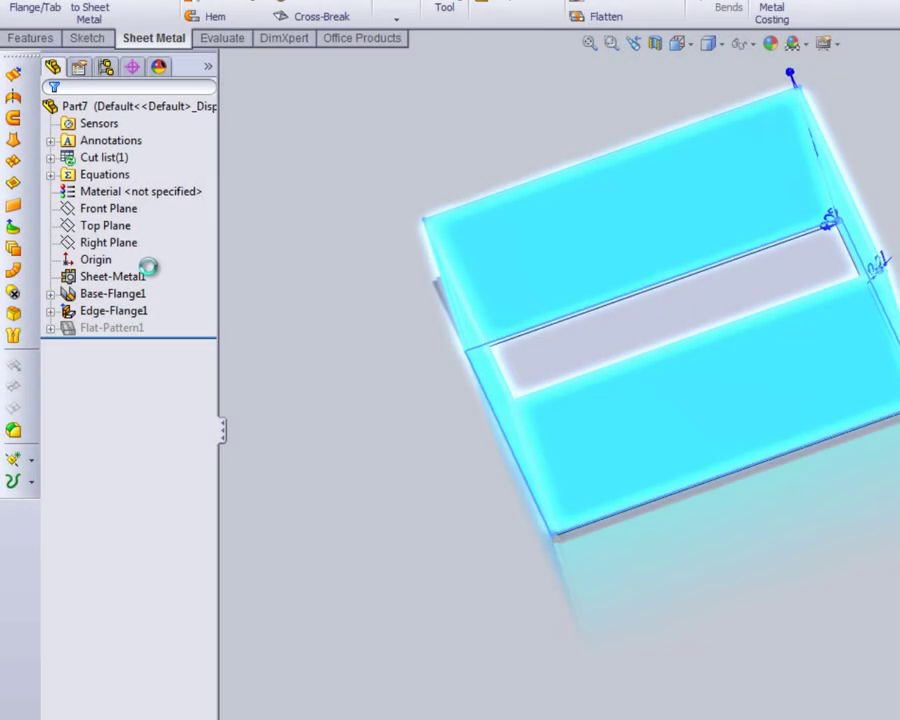
Delete Edge<4> from Edge-Flange1 so 4 in walls remain on only three sides
{"action": "left_click", "coordinate": [120, 292]}
{"action": "scroll", "coordinate": [117, 200], "scroll_direction": "down", "scroll_amount": 1}
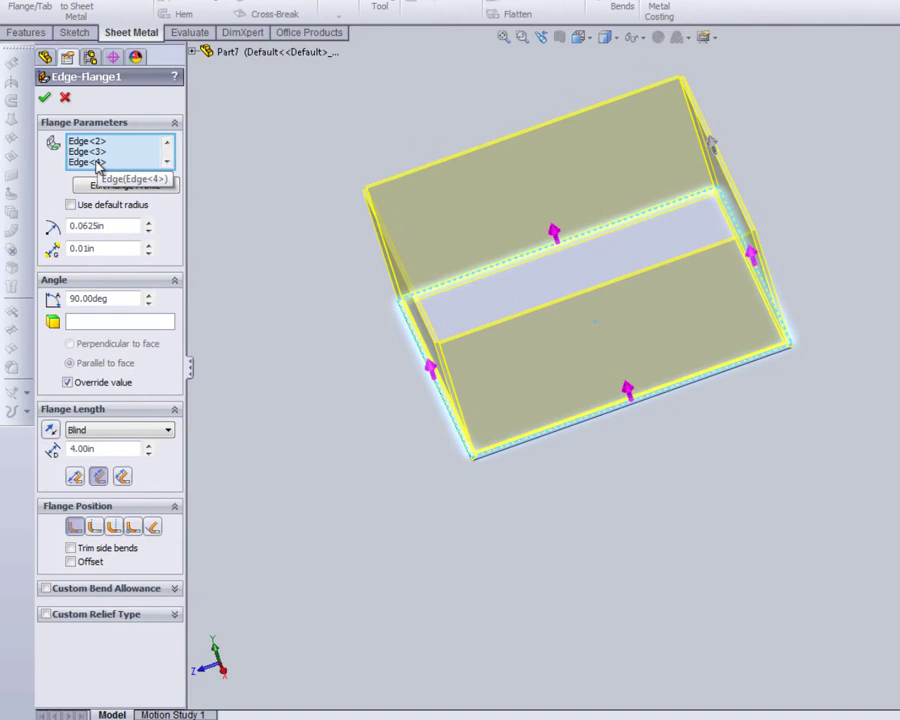
{"action": "right_click", "coordinate": [98, 167]}
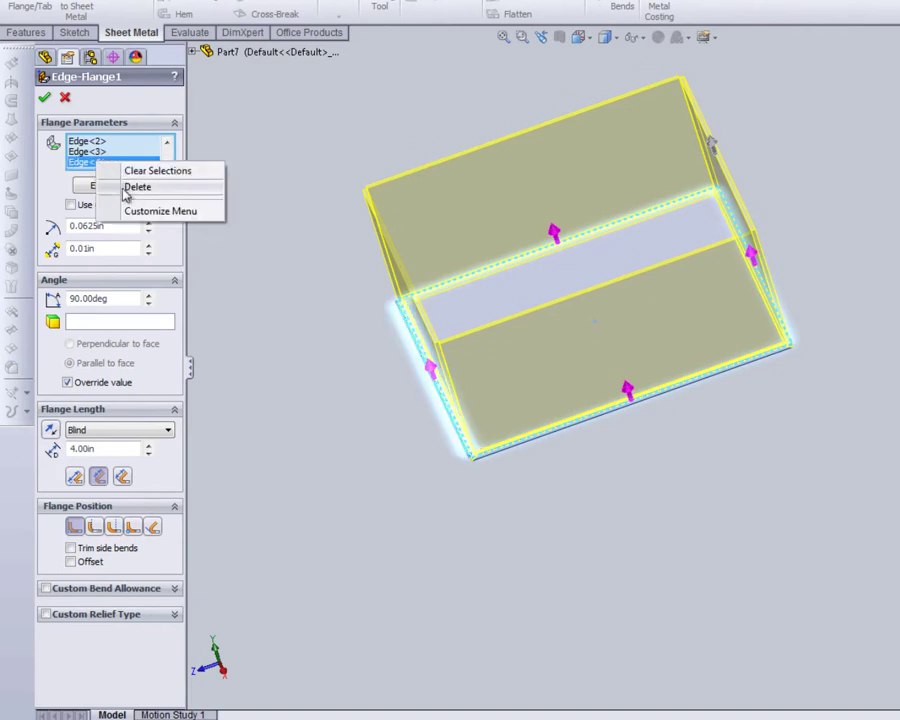
{"action": "left_click", "coordinate": [134, 187]}
{"action": "middle_click_drag", "start_coordinate": [376, 521], "coordinate": [442, 474]}
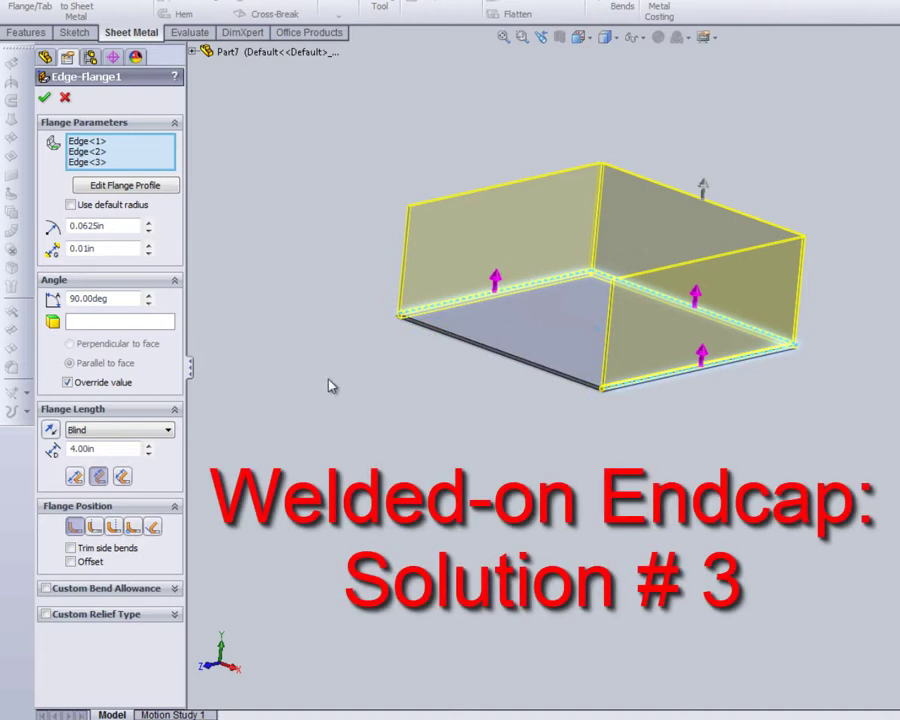
{"action": "left_click", "coordinate": [44, 97]}
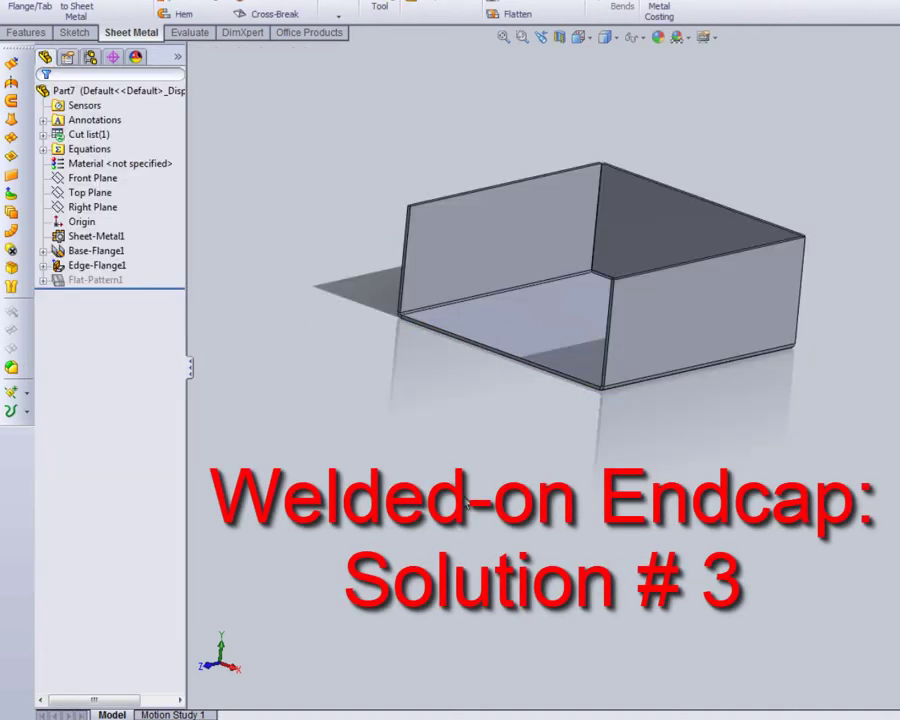
{"action": "middle_click_drag", "start_coordinate": [600, 457], "coordinate": [632, 457]}
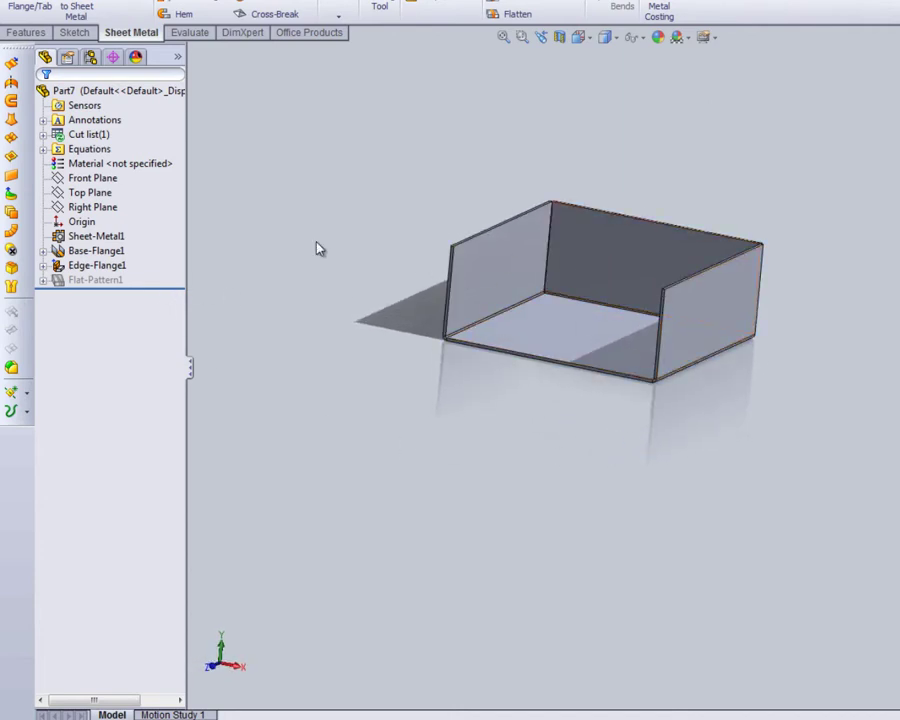
Remove Edge<3> and Edge<2> from Edge-Flange1, leaving a single 4 in wall
{"action": "left_click", "coordinate": [78, 252]}
{"action": "left_click", "coordinate": [88, 266]}
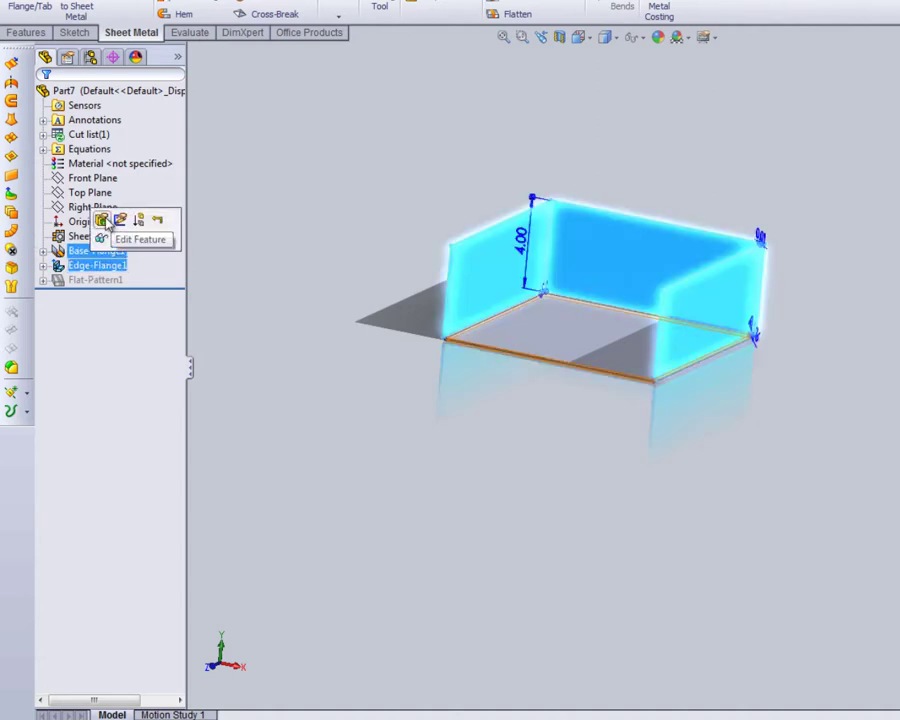
{"action": "left_click", "coordinate": [98, 228]}
{"action": "left_click", "coordinate": [120, 165]}
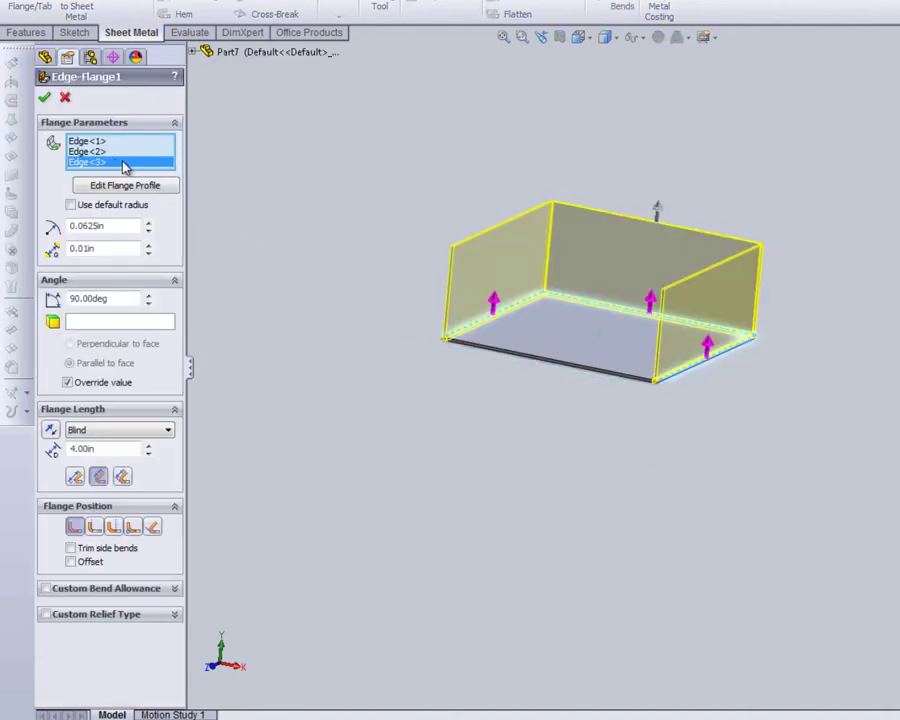
{"action": "right_click", "coordinate": [120, 168]}
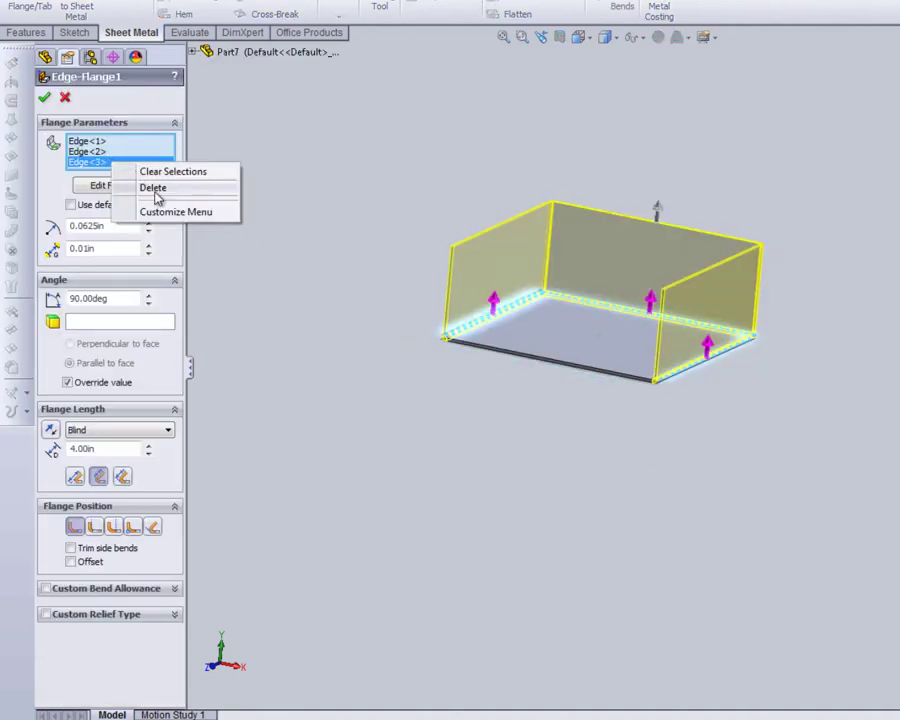
{"action": "left_click", "coordinate": [146, 187]}
{"action": "right_click", "coordinate": [128, 152]}
{"action": "left_click", "coordinate": [140, 178]}
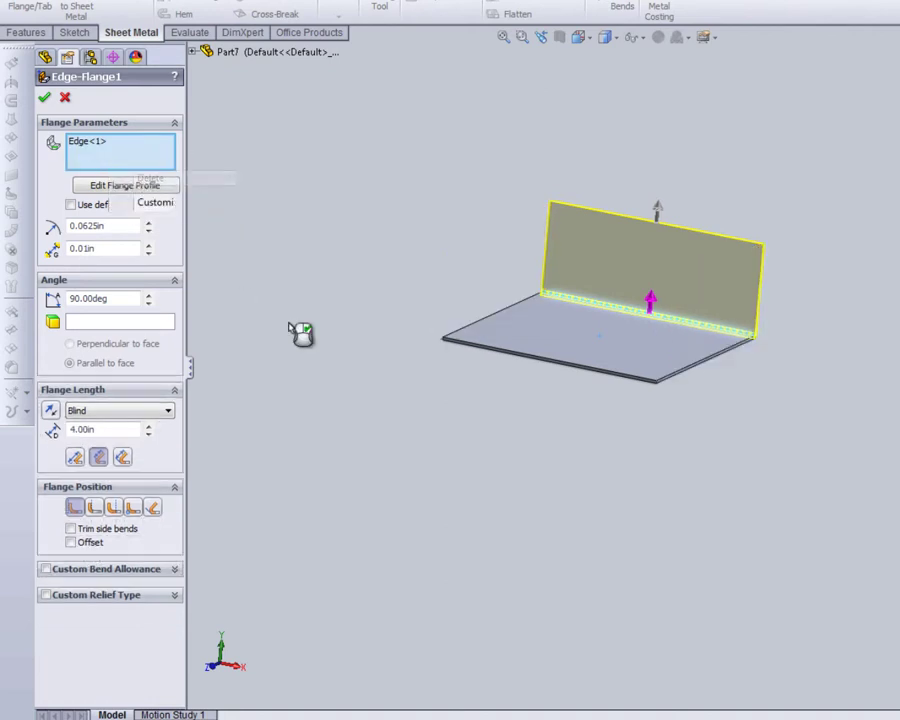
{"action": "left_click", "coordinate": [45, 99]}
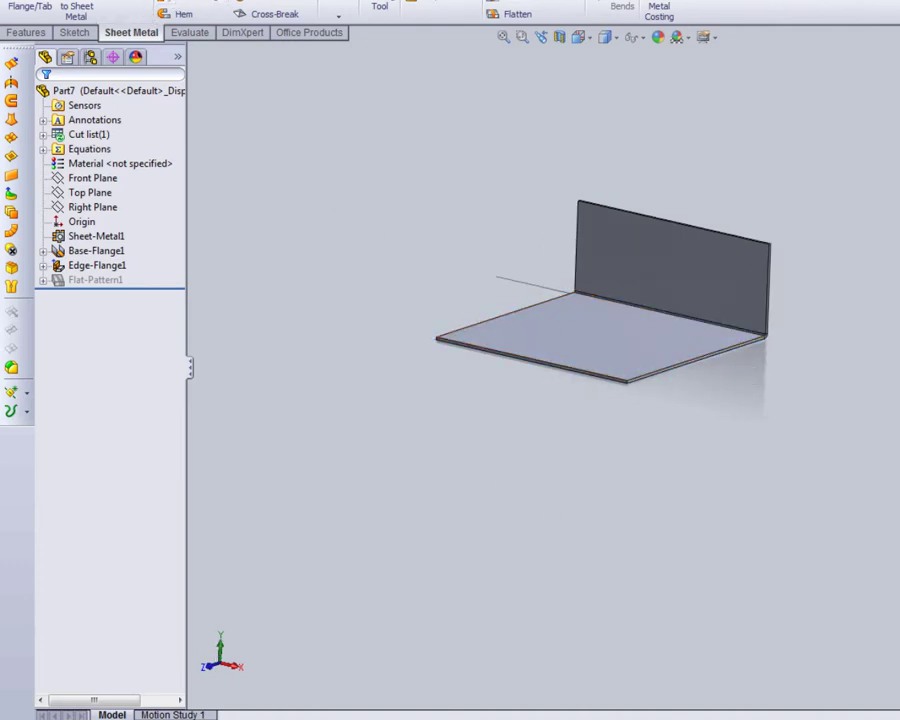
Add Edge-Flange2 with 2 in walls on two opposite base edges and a 0.0625 in bend radius
{"action": "left_click", "coordinate": [482, 324]}
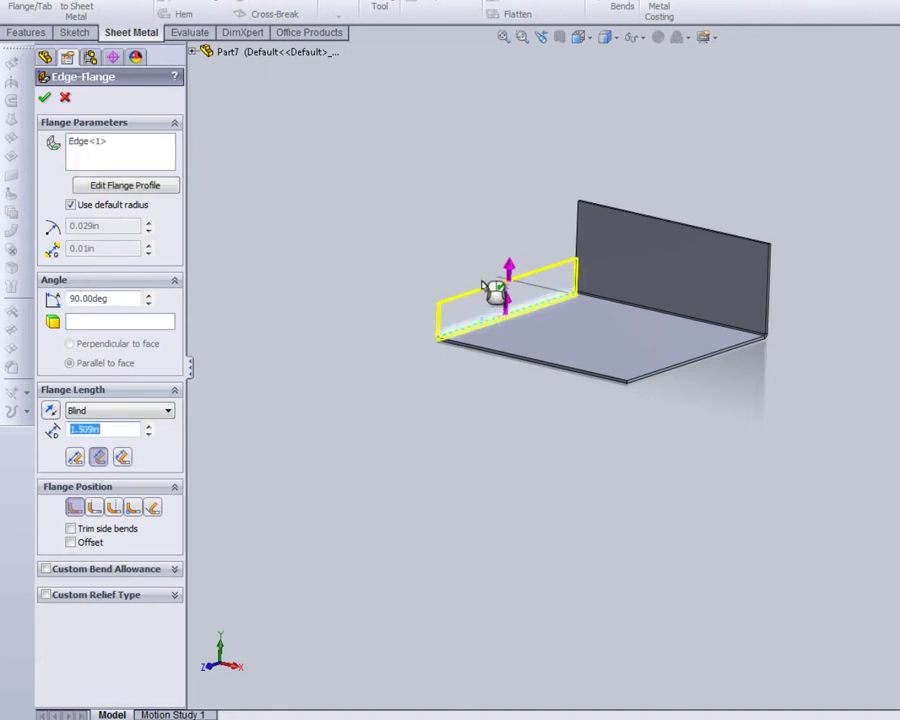
{"action": "left_click", "coordinate": [487, 286]}
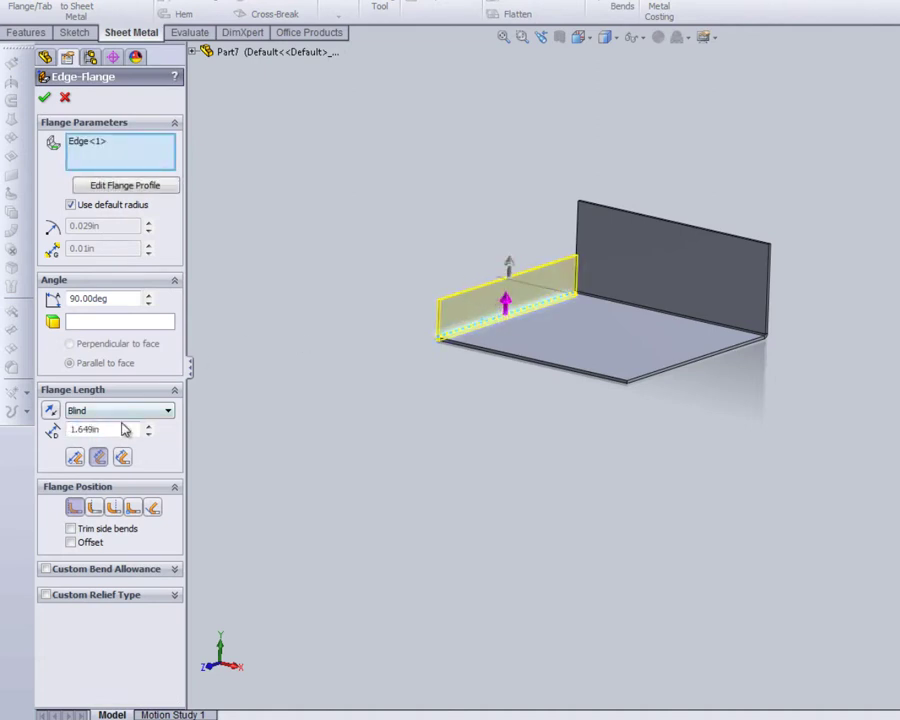
{"action": "double_click", "coordinate": [122, 427]}
{"action": "type", "text": "2"}
{"action": "key", "text": "Return"}
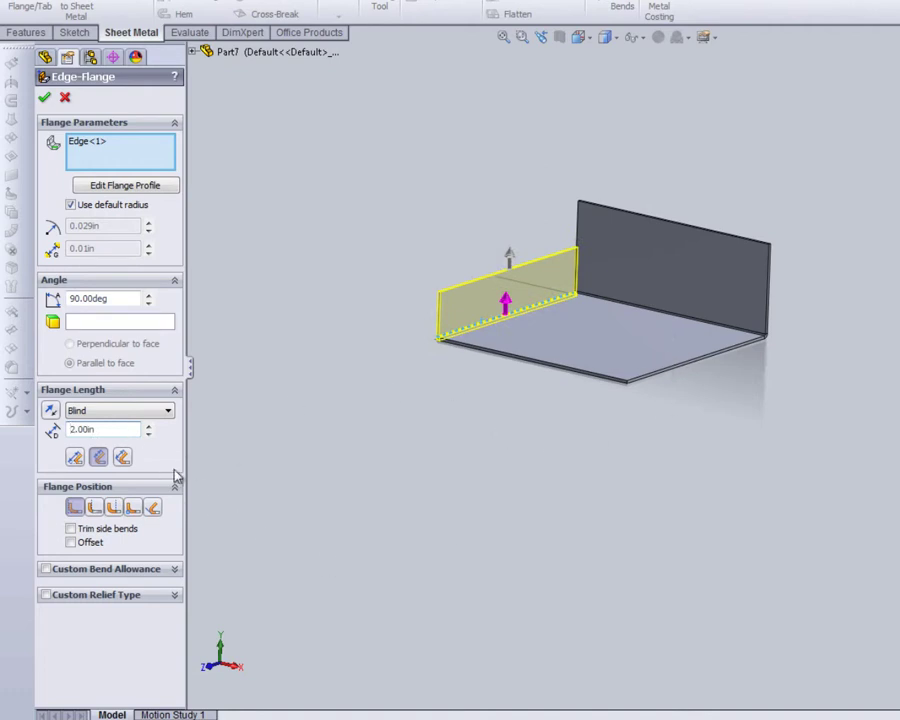
{"action": "left_click", "coordinate": [71, 205]}
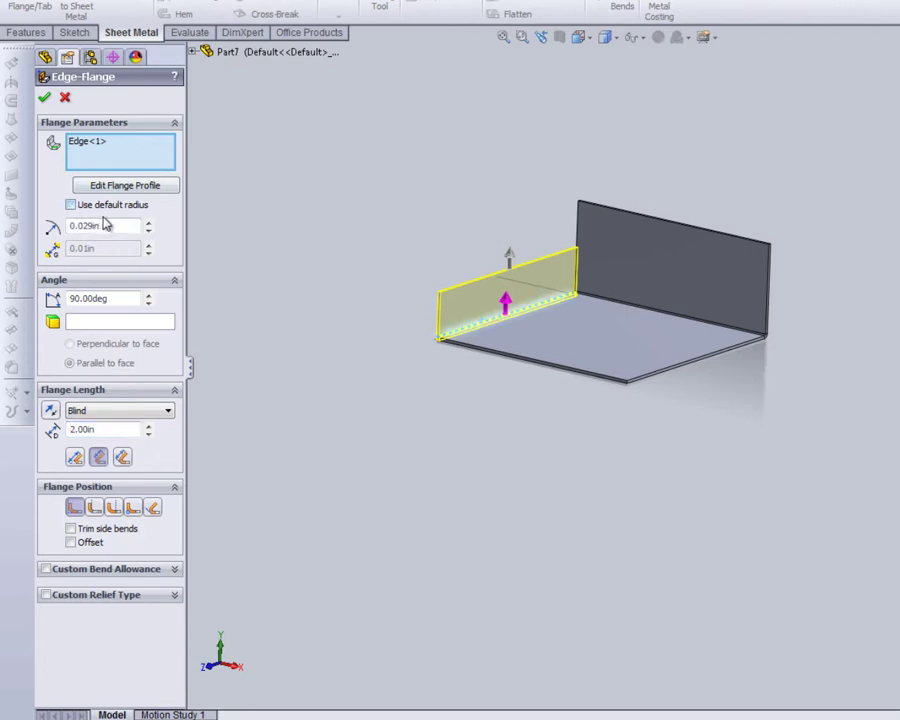
{"action": "left_click", "coordinate": [105, 225]}
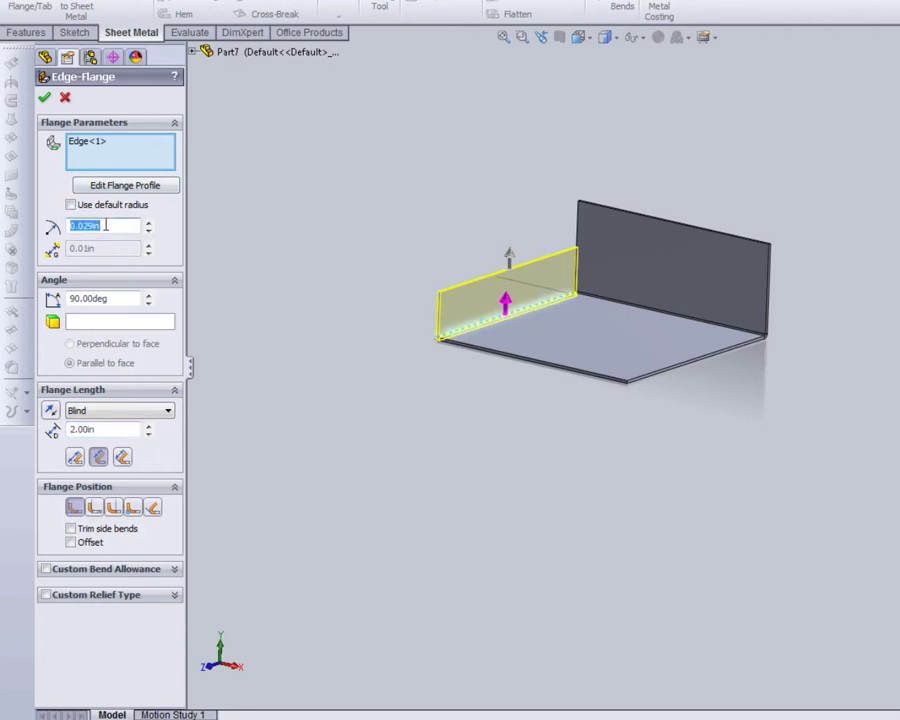
{"action": "type", "text": "."}
{"action": "key", "text": "Return"}
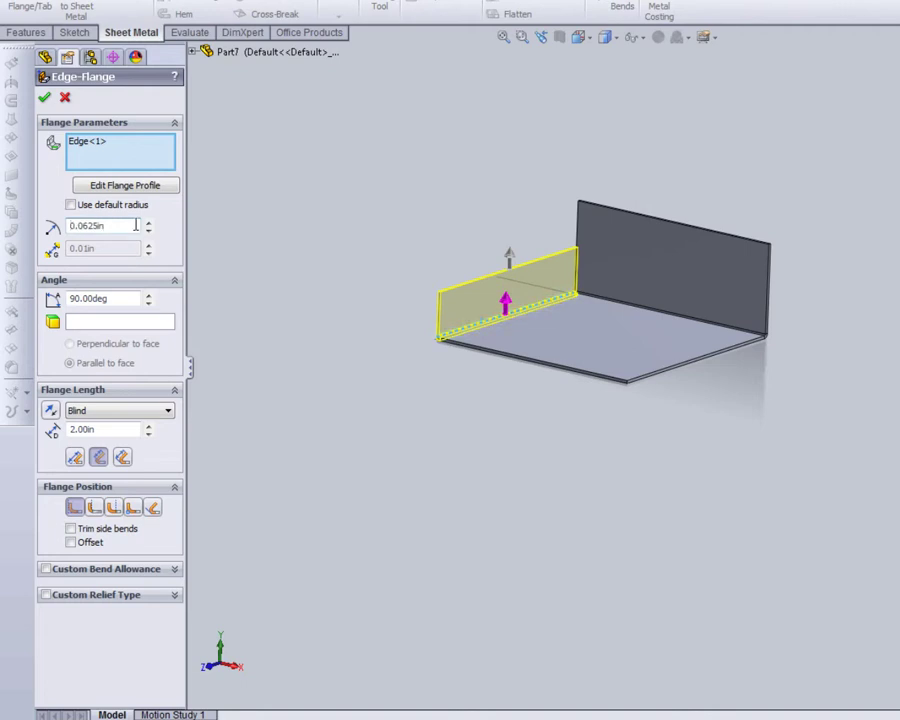
{"action": "left_click", "coordinate": [673, 377]}
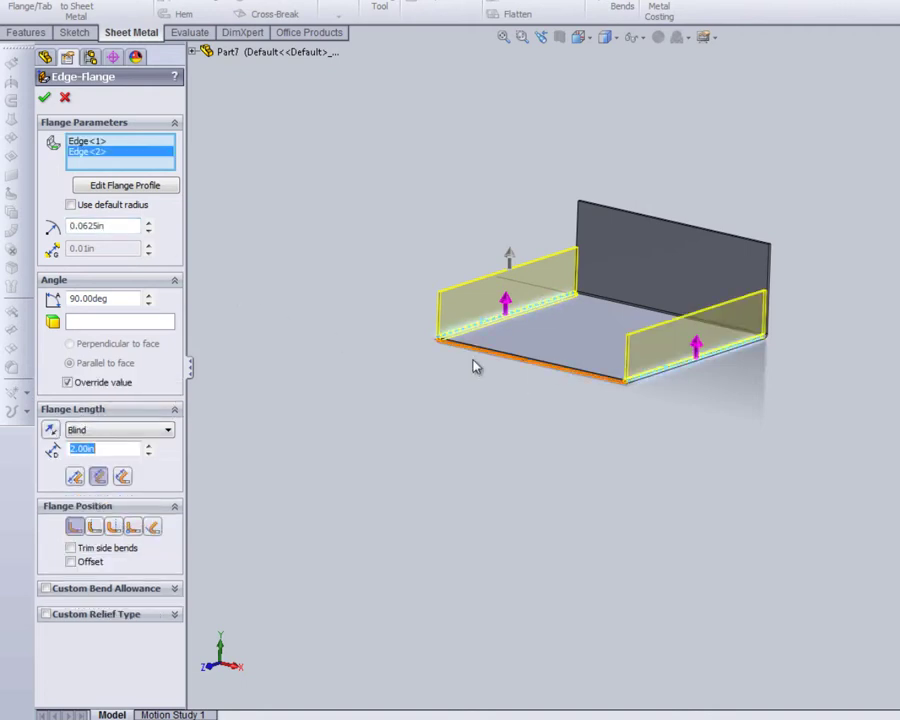
{"action": "left_click", "coordinate": [44, 97]}
{"action": "middle_click_drag", "start_coordinate": [502, 545], "coordinate": [537, 497]}
Orbit the part to inspect a side wall and the notch at the lower bend edge
{"action": "scroll", "coordinate": [663, 325], "scroll_direction": "down", "scroll_amount": 6}
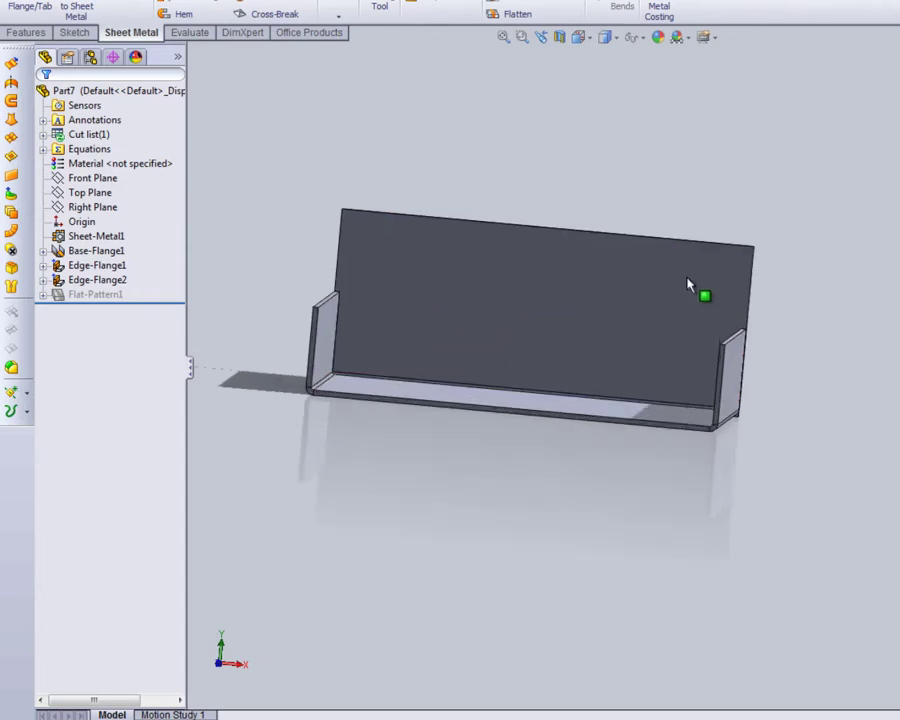
{"action": "middle_click_drag", "start_coordinate": [668, 550], "coordinate": [520, 512]}
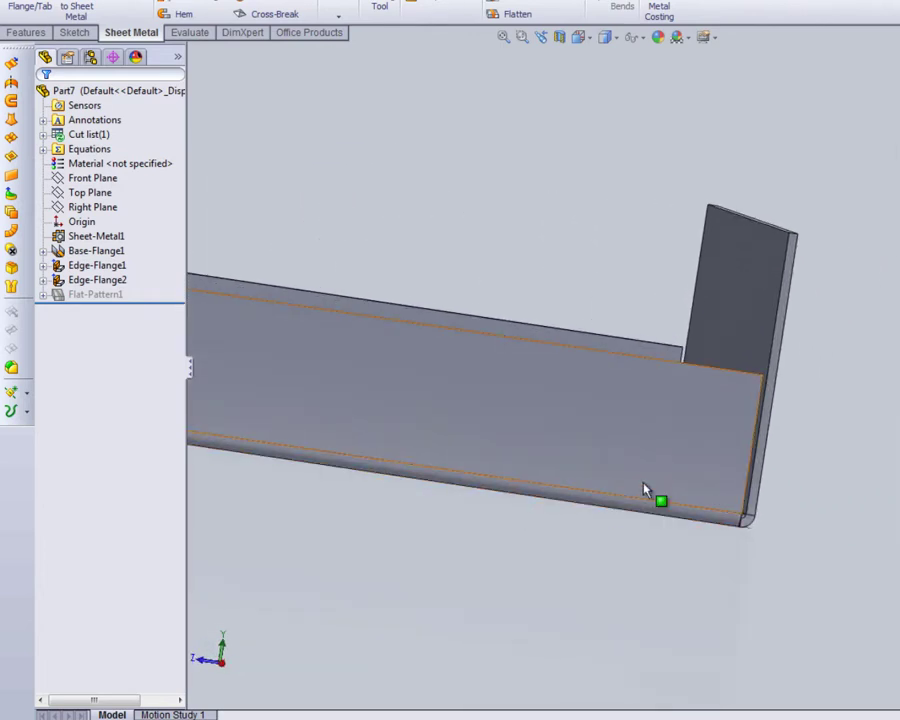
{"action": "scroll", "coordinate": [755, 542], "scroll_direction": "down", "scroll_amount": 4}
{"action": "middle_click_drag", "start_coordinate": [755, 542], "coordinate": [735, 550]}
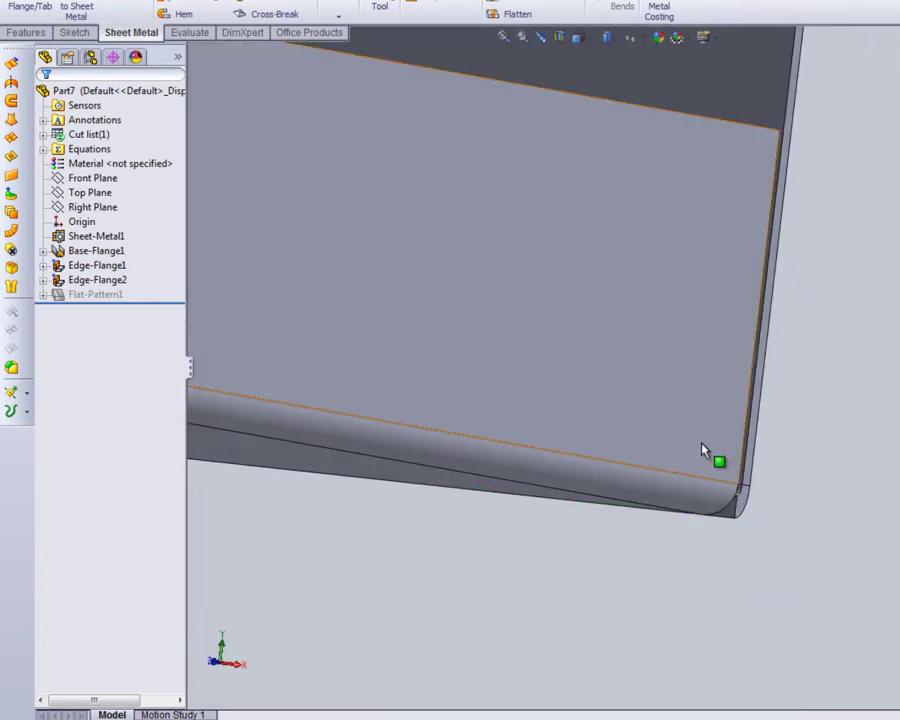
{"action": "middle_click_drag", "start_coordinate": [683, 637], "coordinate": [655, 613]}
{"action": "middle_click_drag", "start_coordinate": [424, 534], "coordinate": [440, 551]}
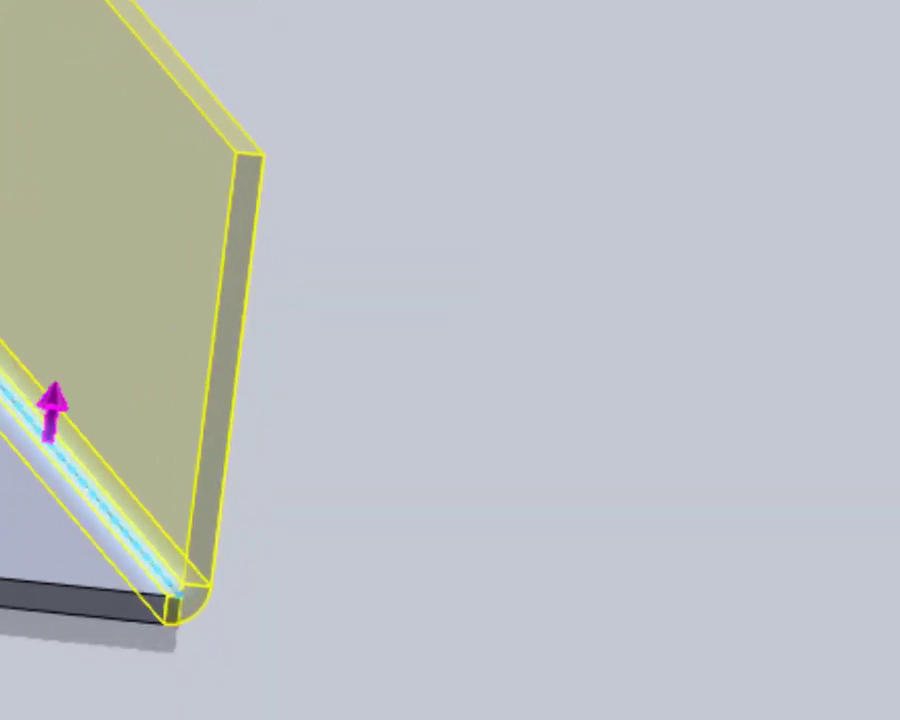
Commit the pending flange and review the tray's bend corners and upright end tab
{"action": "key", "text": "Return"}
{"action": "middle_click_drag", "start_coordinate": [60, 690], "coordinate": [15, 597]}
{"action": "scroll", "coordinate": [458, 543], "scroll_direction": "down", "scroll_amount": 3}
{"action": "scroll", "coordinate": [703, 567], "scroll_direction": "up", "scroll_amount": 6}
{"action": "middle_click_drag", "start_coordinate": [689, 553], "coordinate": [330, 538]}
{"action": "scroll", "coordinate": [412, 515], "scroll_direction": "down", "scroll_amount": 2}
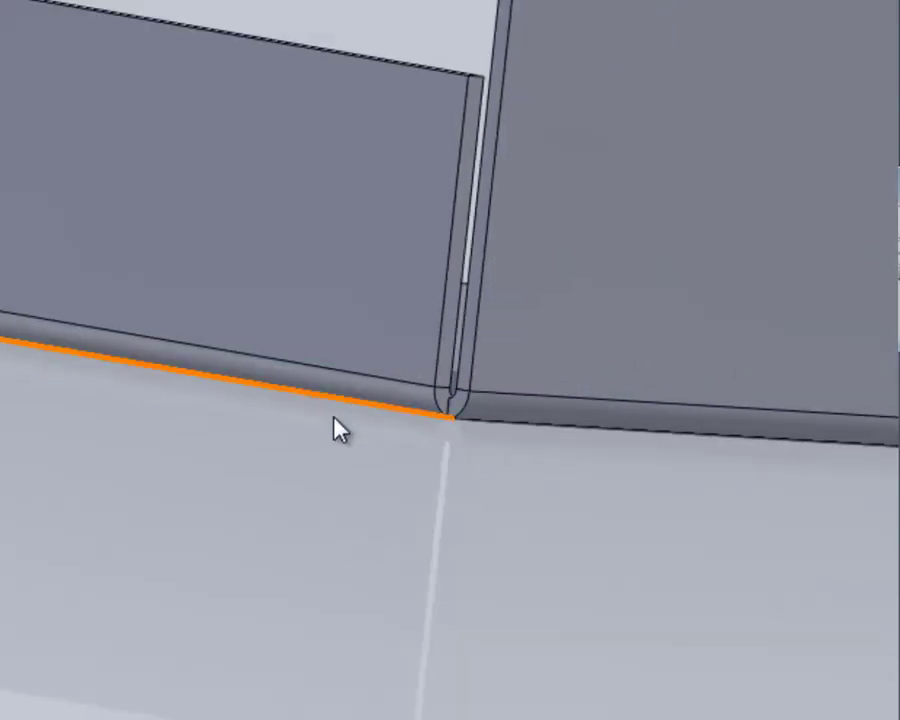
{"action": "middle_click_drag", "start_coordinate": [318, 447], "coordinate": [802, 536]}
{"action": "scroll", "coordinate": [542, 524], "scroll_direction": "down", "scroll_amount": 3}
{"action": "middle_click_drag", "start_coordinate": [541, 524], "coordinate": [106, 466]}
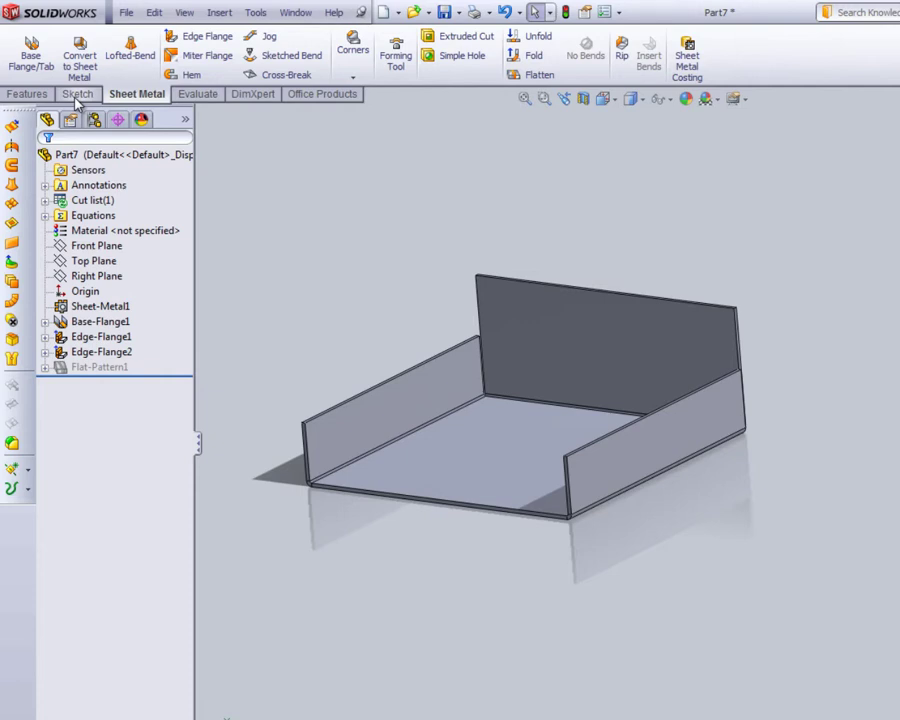
Delete Sheet-Metal1 together with all its dependent sheet metal features
{"action": "left_click_drag", "start_coordinate": [155, 368], "coordinate": [92, 313]}
{"action": "key", "text": "Delete"}
{"action": "key", "text": "Return"}
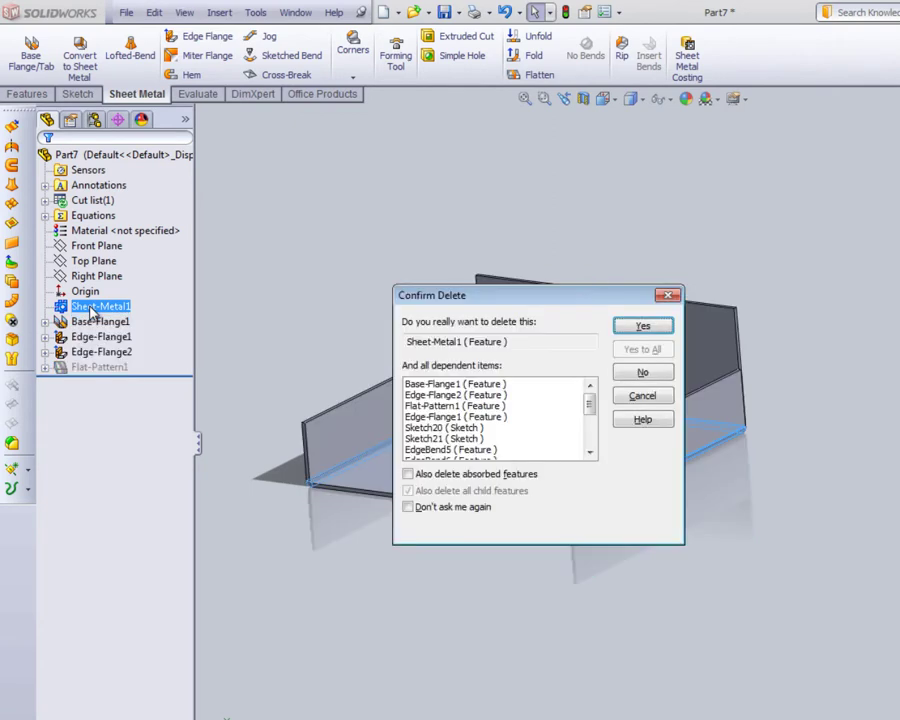
{"action": "key", "text": "Return"}
Edit Sketch1, the 10 x 10 square, and view it face-on
{"action": "left_click", "coordinate": [80, 291]}
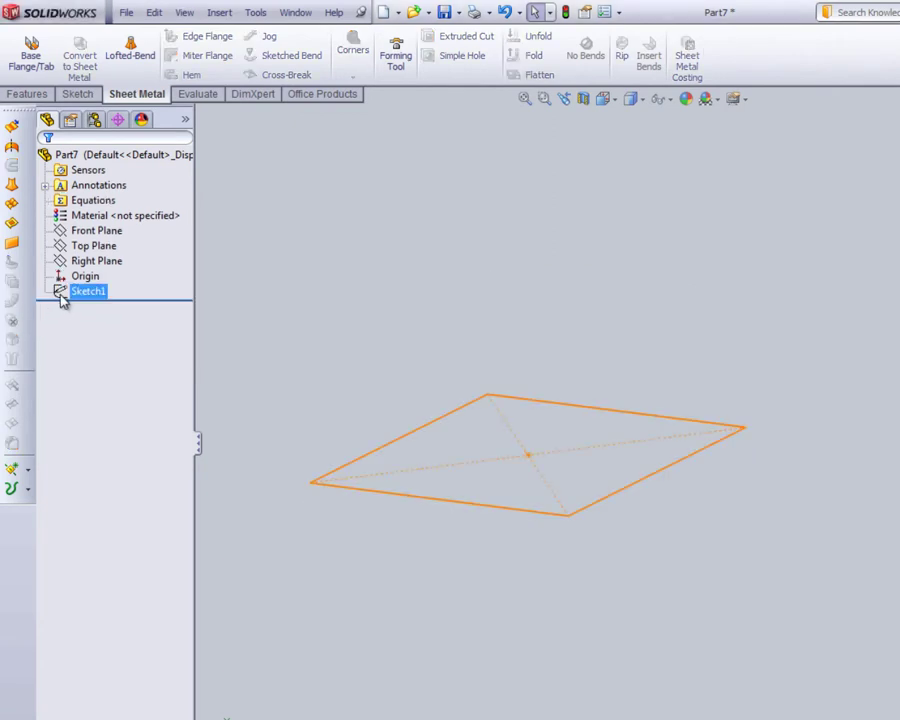
{"action": "left_click", "coordinate": [70, 254]}
{"action": "left_click", "coordinate": [395, 580]}
{"action": "key", "text": "ctrl+8"}
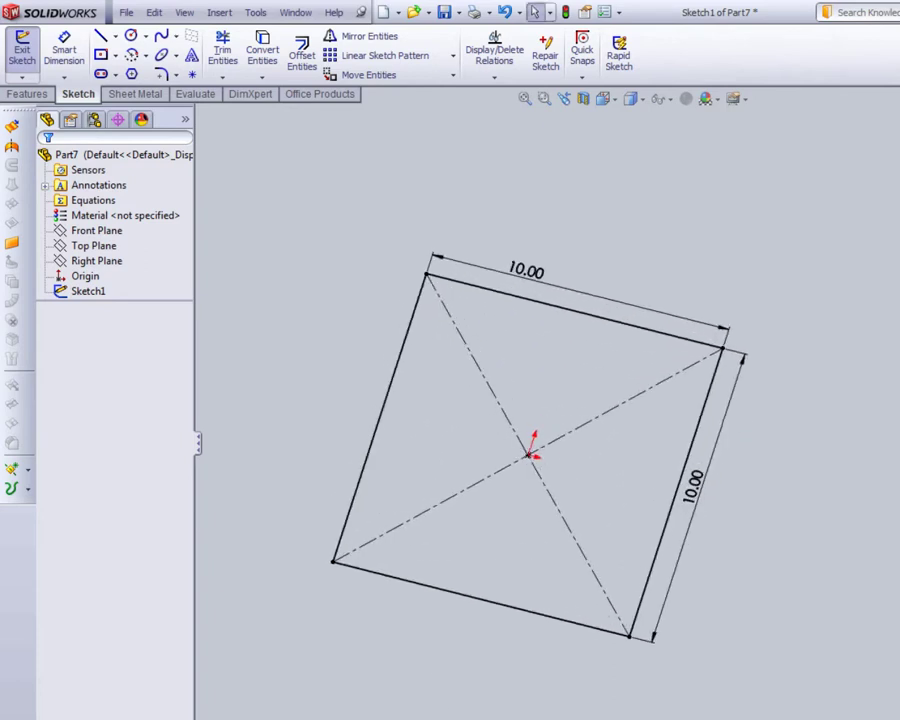
{"action": "middle_click_drag", "start_coordinate": [402, 712], "coordinate": [392, 649]}
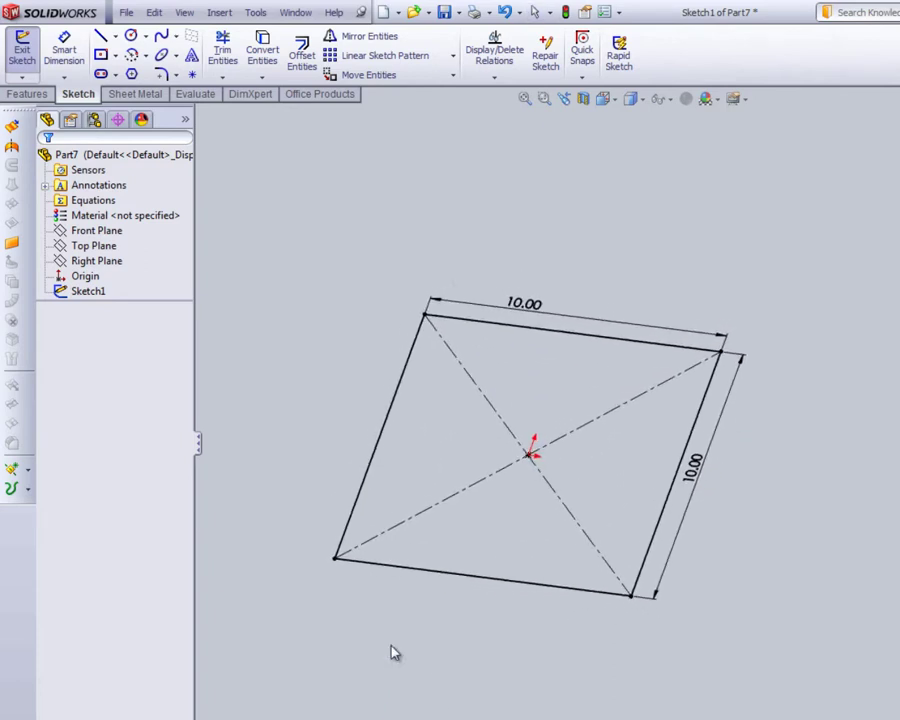
Extrude the square sketch 4.00 in Blind as a Boss-Extrude
{"action": "left_click", "coordinate": [22, 93]}
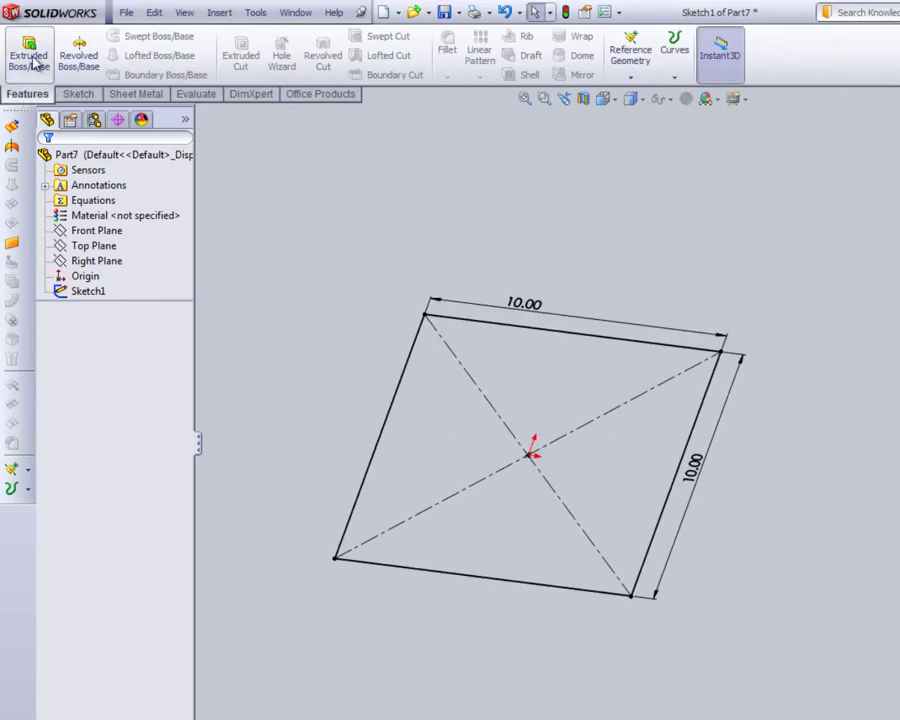
{"action": "left_click", "coordinate": [33, 62]}
{"action": "mouse_move", "coordinate": [357, 647]}
{"action": "middle_mouse_down"}
{"action": "mouse_move", "coordinate": [357, 601]}
{"action": "mouse_move", "coordinate": [297, 515]}
{"action": "middle_mouse_up"}
{"action": "left_click", "coordinate": [119, 244]}
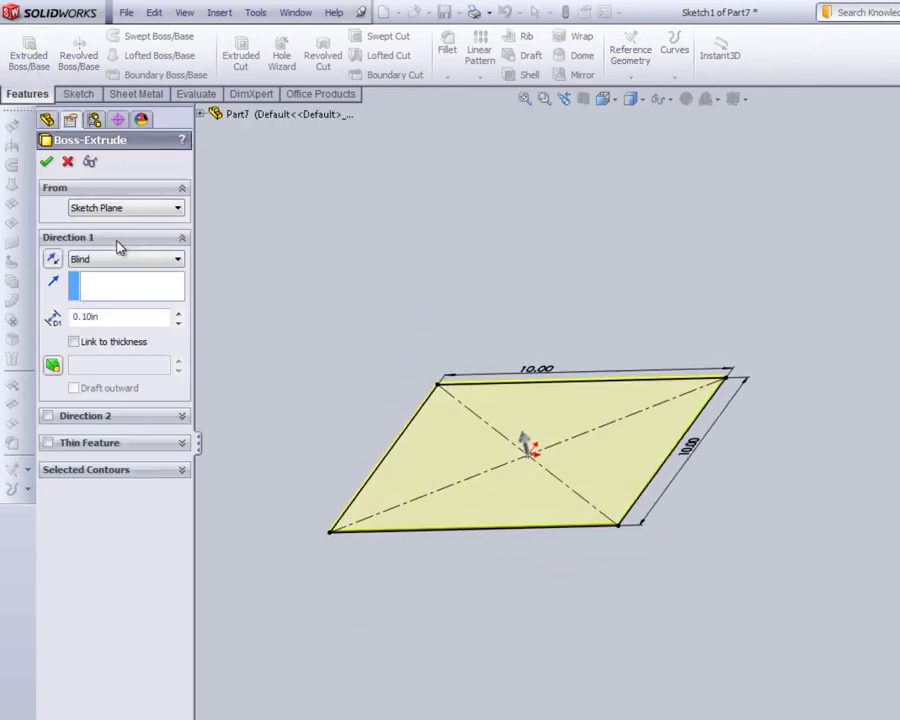
{"action": "double_click", "coordinate": [109, 315]}
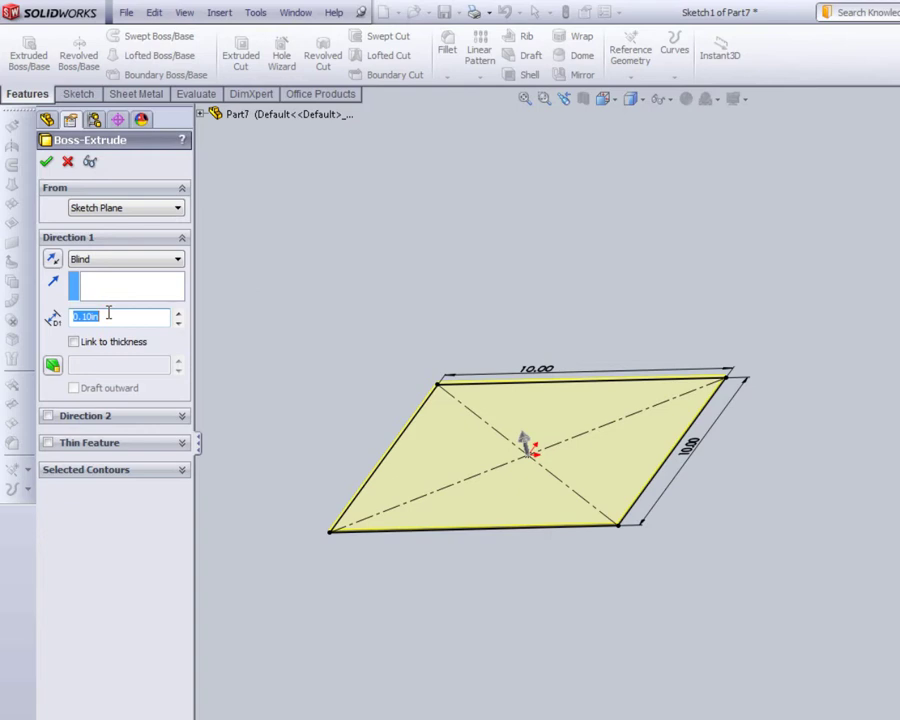
{"action": "key", "text": "Return"}
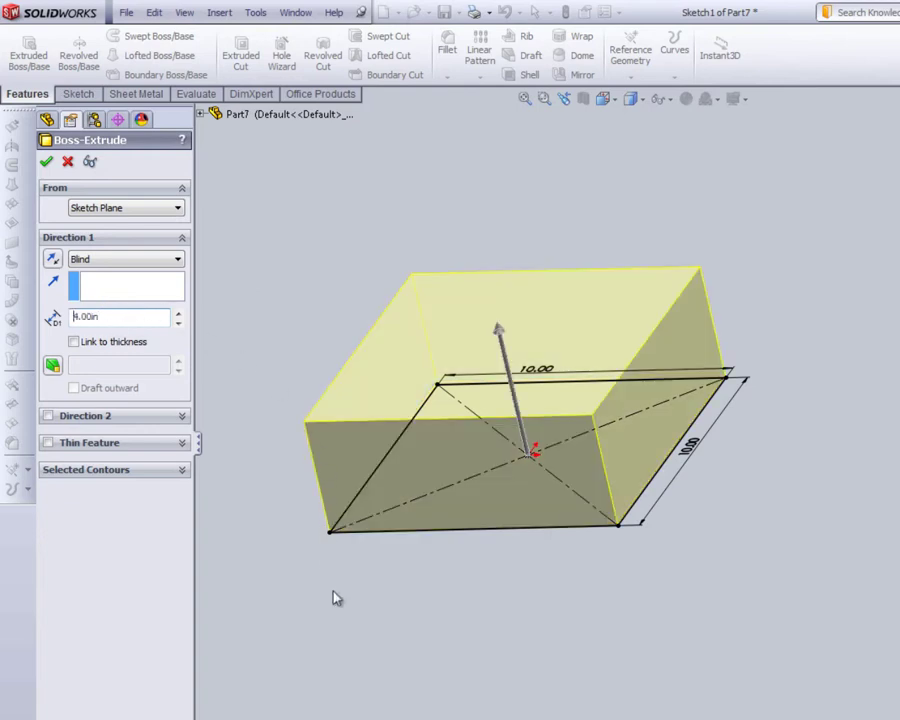
{"action": "middle_click_drag", "start_coordinate": [365, 690], "coordinate": [236, 495]}
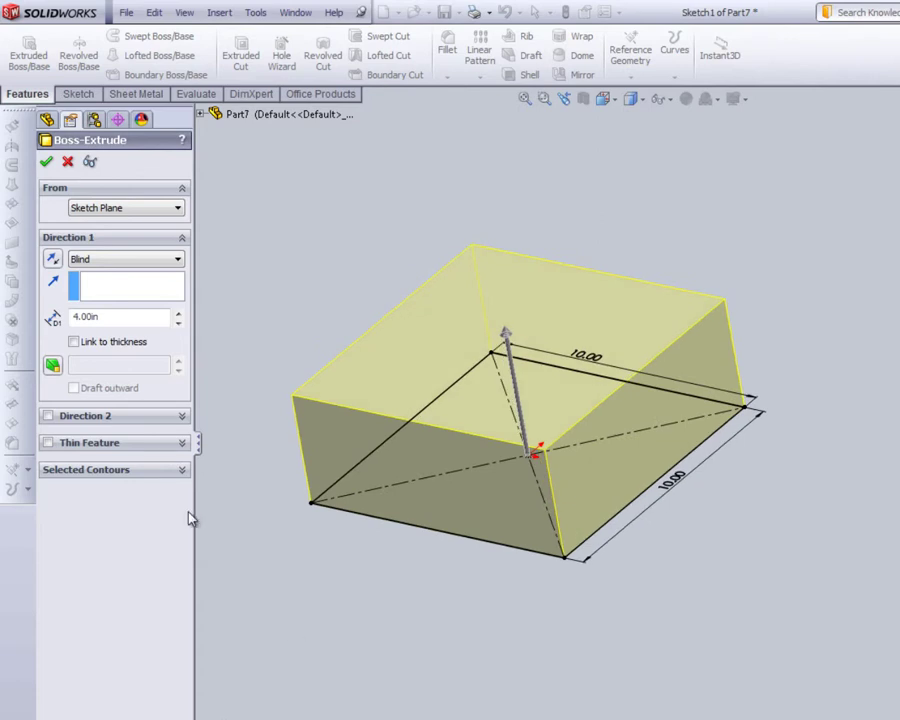
Accept the 4 in extrusion and start Convert to Sheet Metal with the bottom face fixed
{"action": "left_click", "coordinate": [45, 163]}
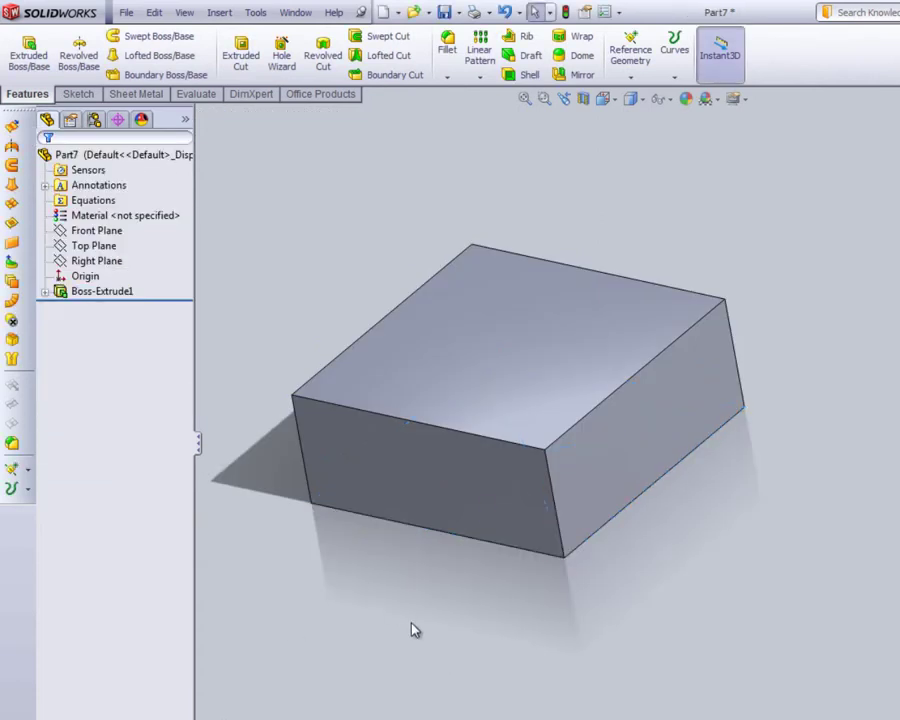
{"action": "mouse_move", "coordinate": [412, 630]}
{"action": "middle_mouse_down"}
{"action": "mouse_move", "coordinate": [410, 583]}
{"action": "mouse_move", "coordinate": [352, 540]}
{"action": "mouse_move", "coordinate": [440, 598]}
{"action": "middle_mouse_up"}
{"action": "left_click", "coordinate": [128, 94]}
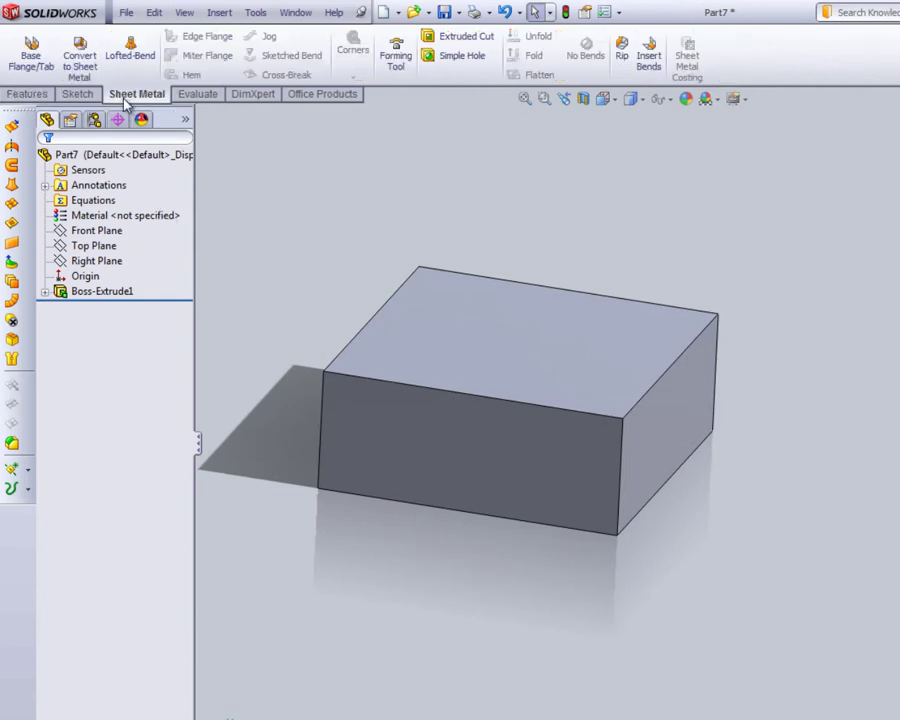
{"action": "left_click", "coordinate": [82, 52]}
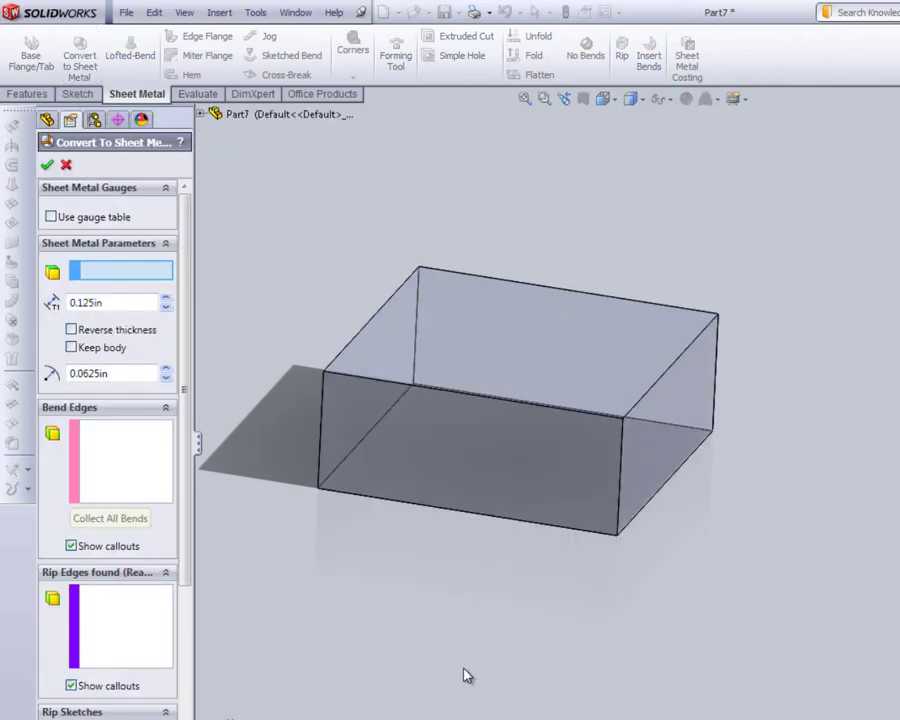
{"action": "middle_click_drag", "start_coordinate": [470, 680], "coordinate": [428, 604]}
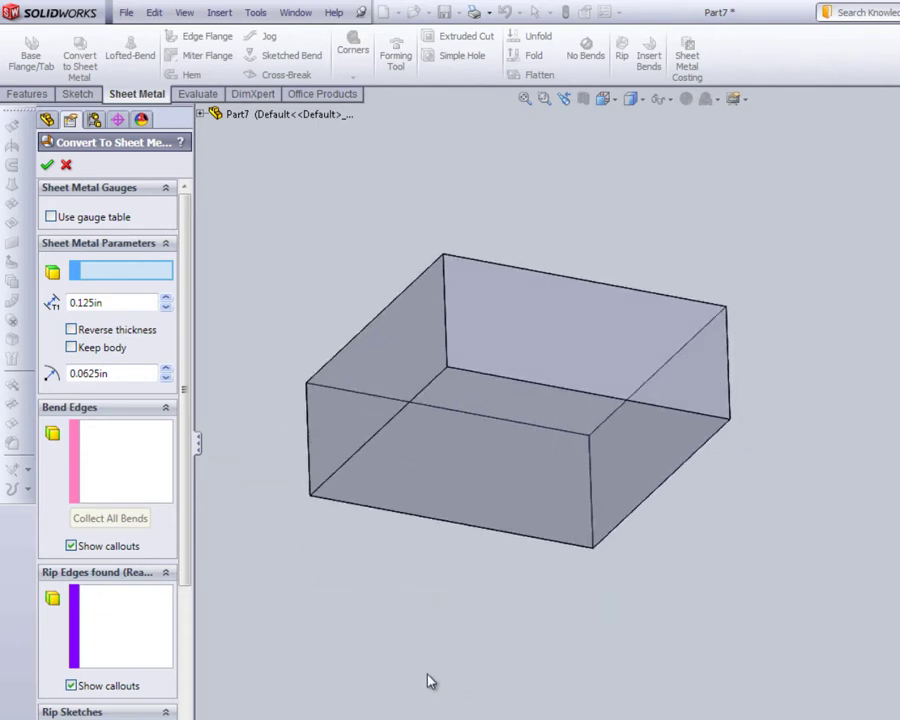
{"action": "left_click", "coordinate": [507, 463]}
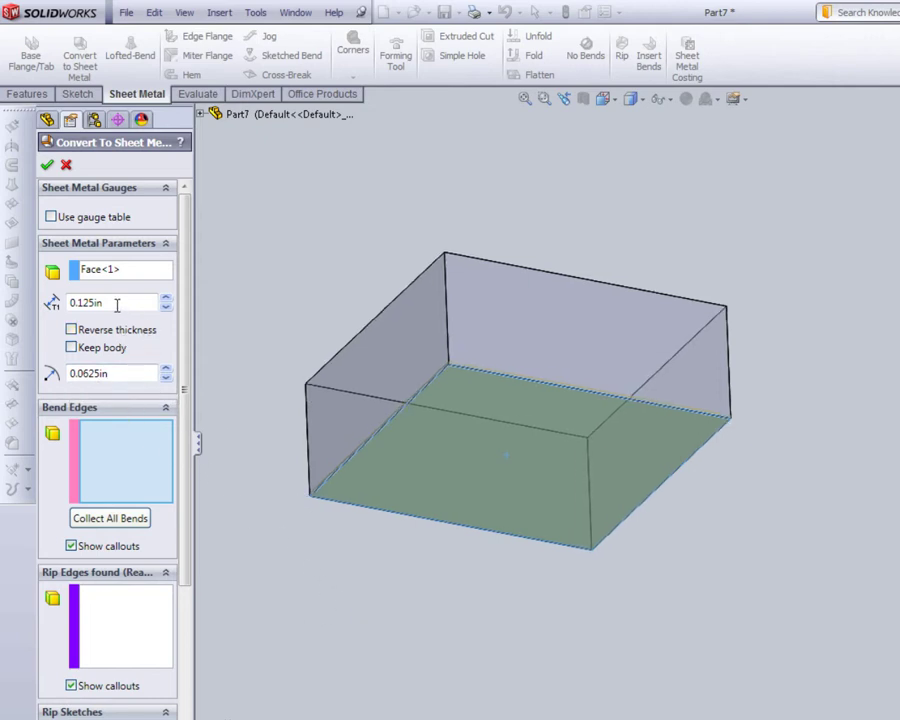
Pick three bottom edges as bend edges and complete the 0.125 in sheet metal conversion
{"action": "middle_click_drag", "start_coordinate": [403, 577], "coordinate": [399, 665]}
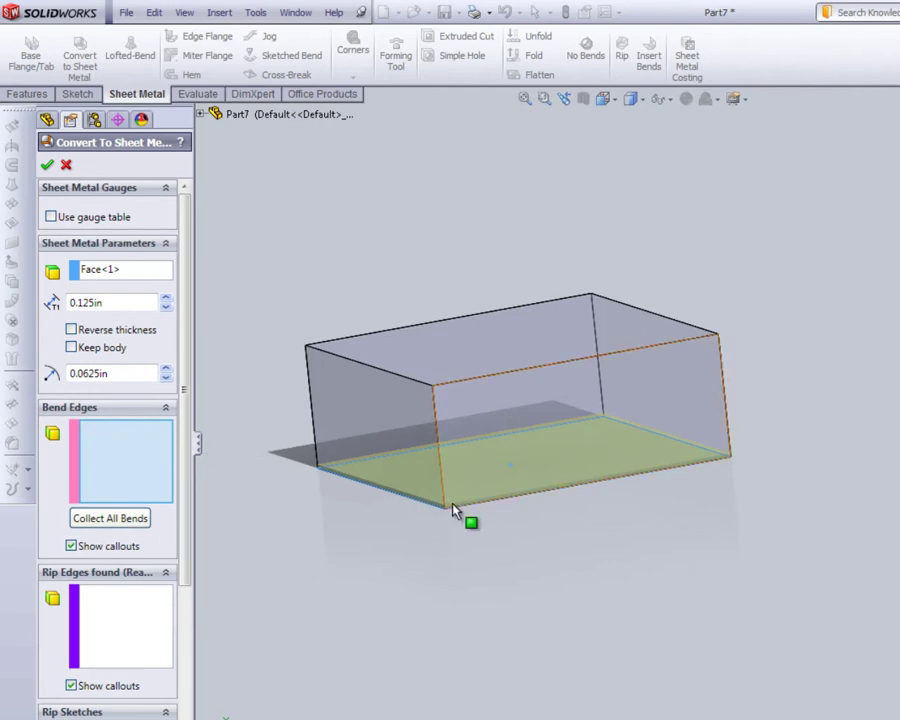
{"action": "left_click", "coordinate": [510, 503]}
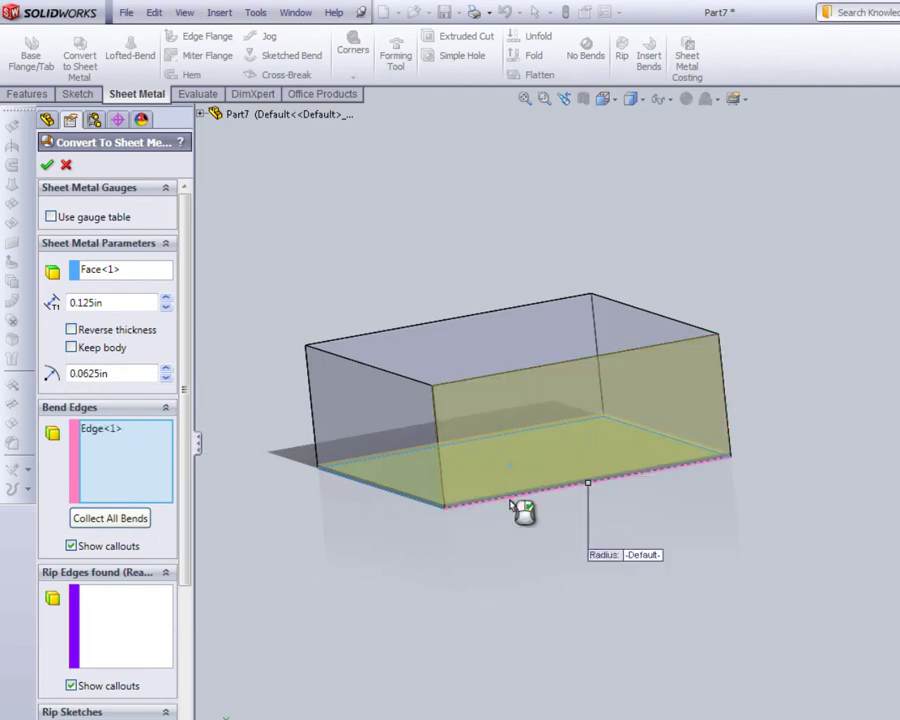
{"action": "middle_click_drag", "start_coordinate": [639, 522], "coordinate": [498, 572]}
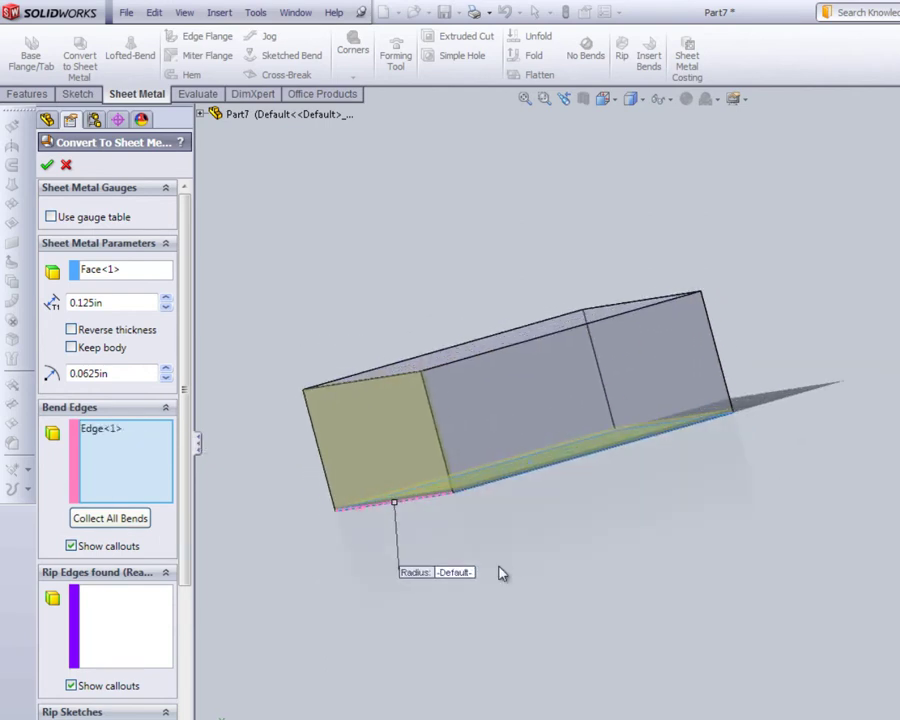
{"action": "left_click", "coordinate": [505, 490]}
{"action": "middle_click_drag", "start_coordinate": [505, 490], "coordinate": [366, 562]}
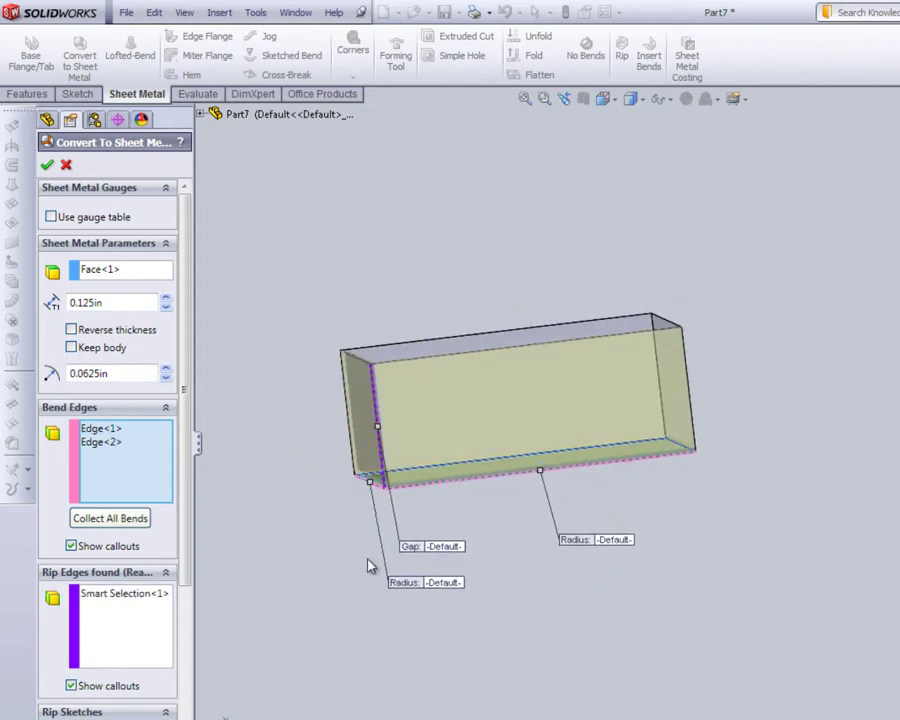
{"action": "left_click", "coordinate": [407, 497]}
{"action": "middle_click_drag", "start_coordinate": [407, 497], "coordinate": [271, 559]}
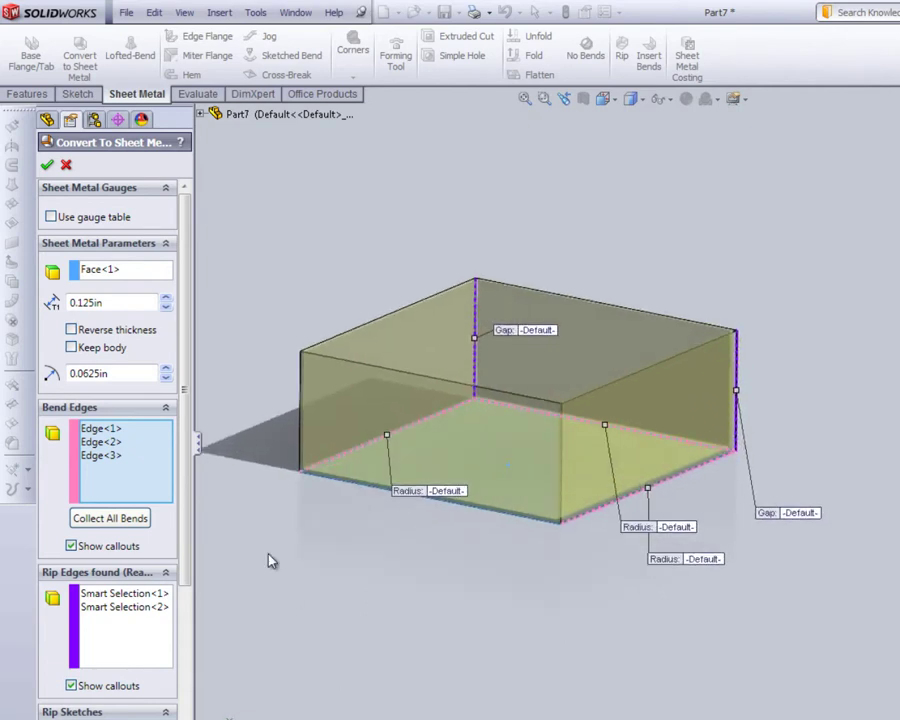
{"action": "left_click", "coordinate": [47, 166]}
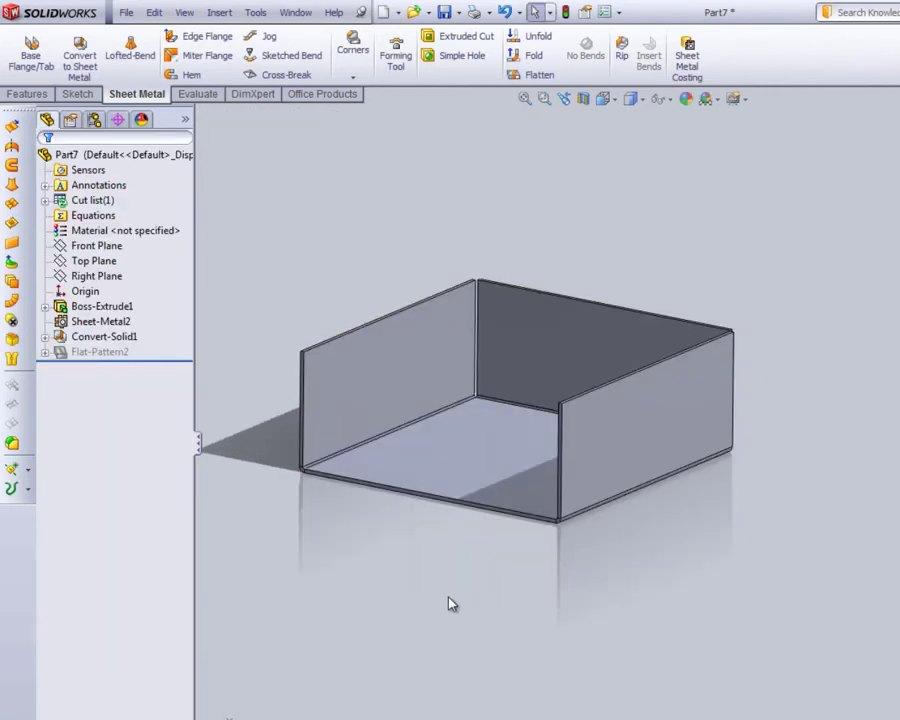
{"action": "mouse_move", "coordinate": [407, 605]}
{"action": "middle_mouse_down"}
{"action": "mouse_move", "coordinate": [587, 633]}
{"action": "mouse_move", "coordinate": [462, 615]}
{"action": "mouse_move", "coordinate": [412, 595]}
{"action": "middle_mouse_up"}
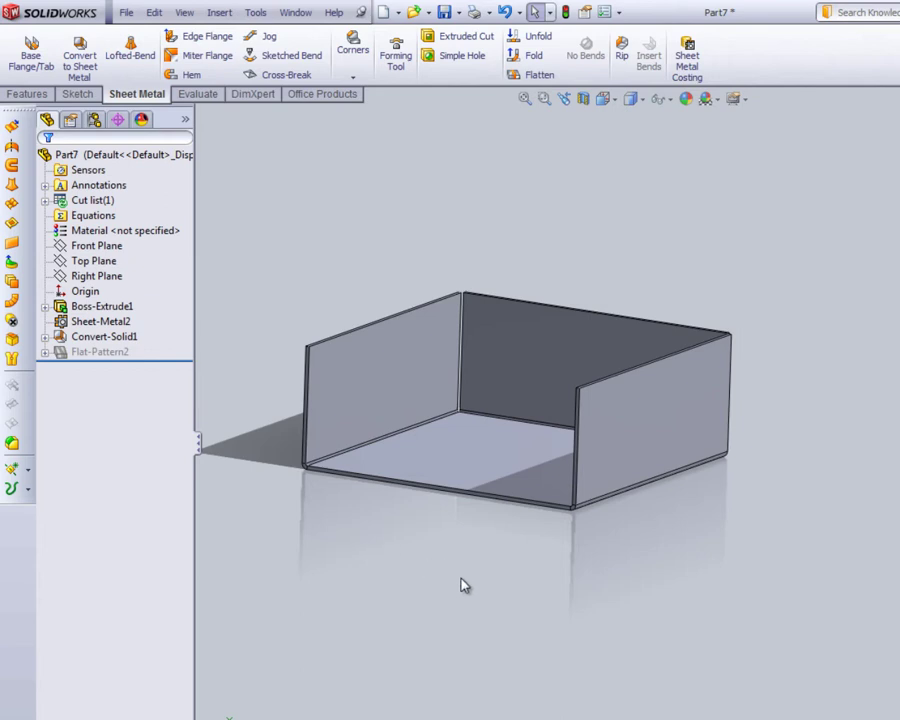
{"action": "middle_click_drag", "start_coordinate": [462, 585], "coordinate": [489, 596]}
{"action": "middle_click_drag", "start_coordinate": [431, 650], "coordinate": [462, 650]}
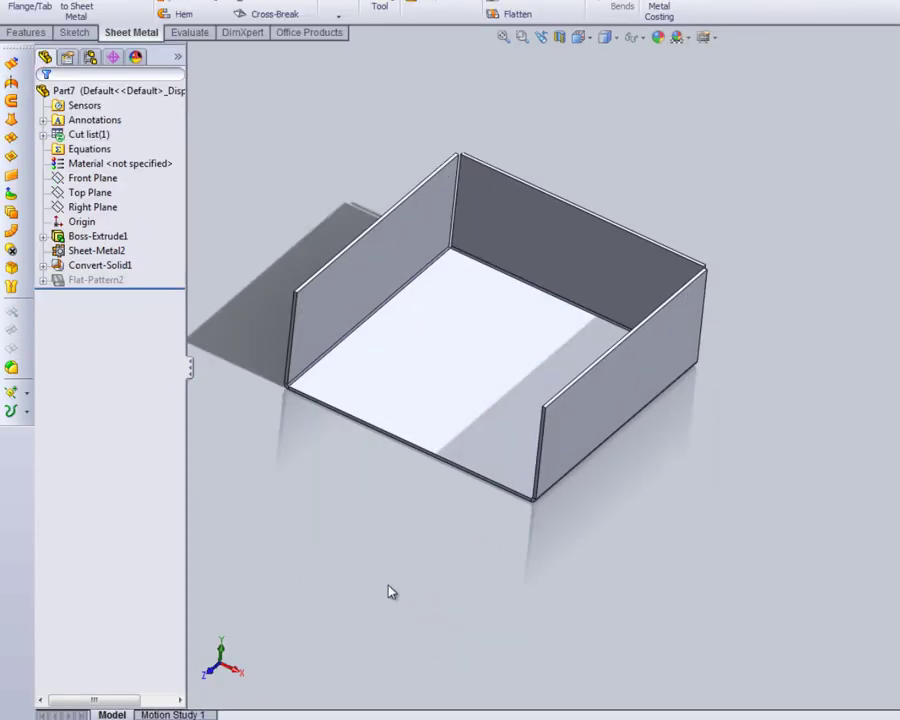
{"action": "middle_click_drag", "start_coordinate": [391, 592], "coordinate": [478, 518]}
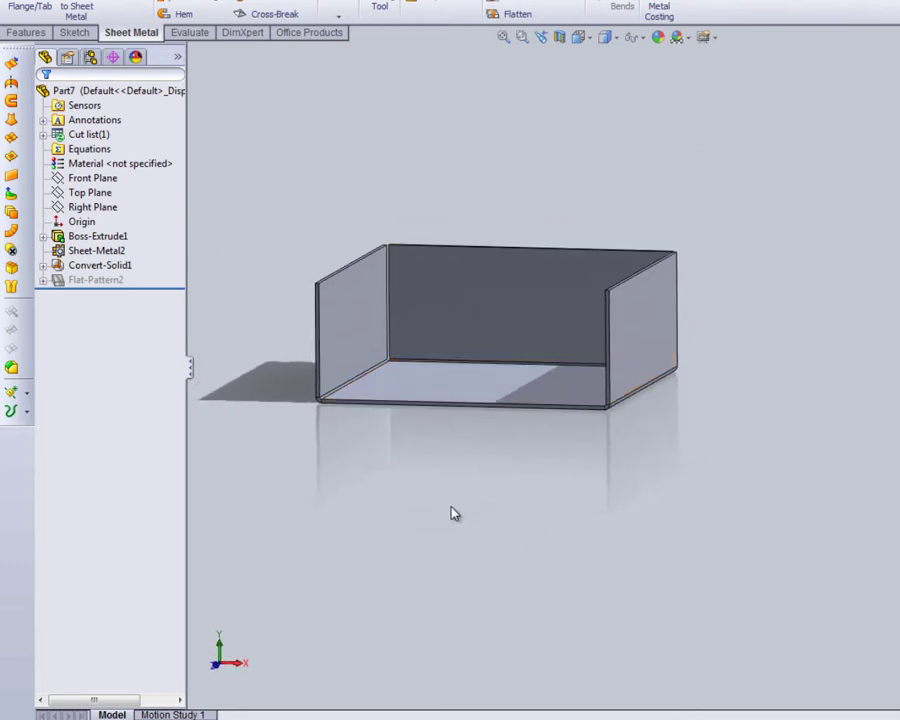